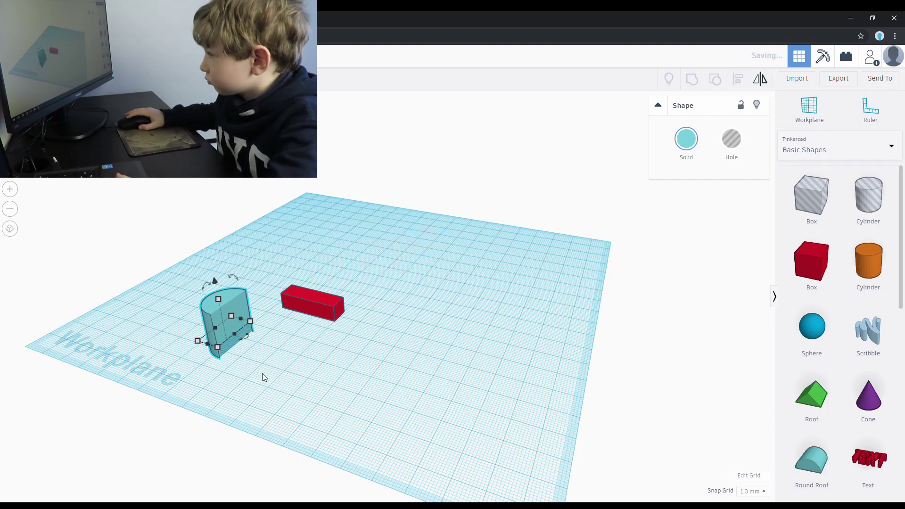
# Resize the round roof's footprint to 8 mm by 5 mm.
pyautogui.moveTo(267, 380); pyautogui.dragTo(158, 404, button='right')
pyautogui.press('Right')
pyautogui.press('Right')
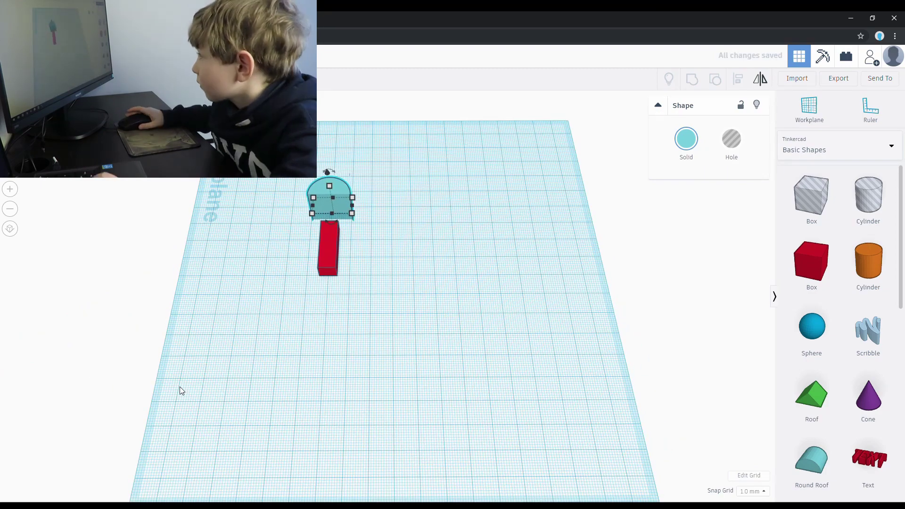
pyautogui.write('26')
pyautogui.press('Return')
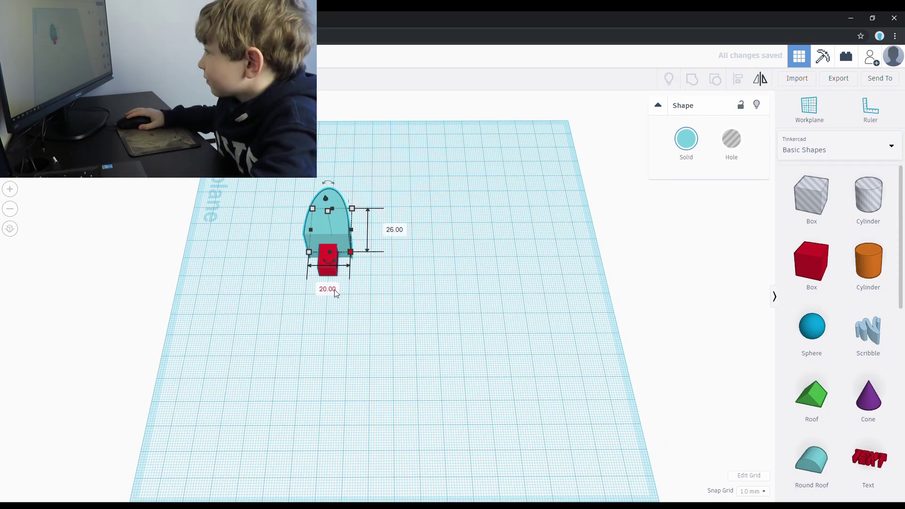
pyautogui.write('5')
pyautogui.press('Return')
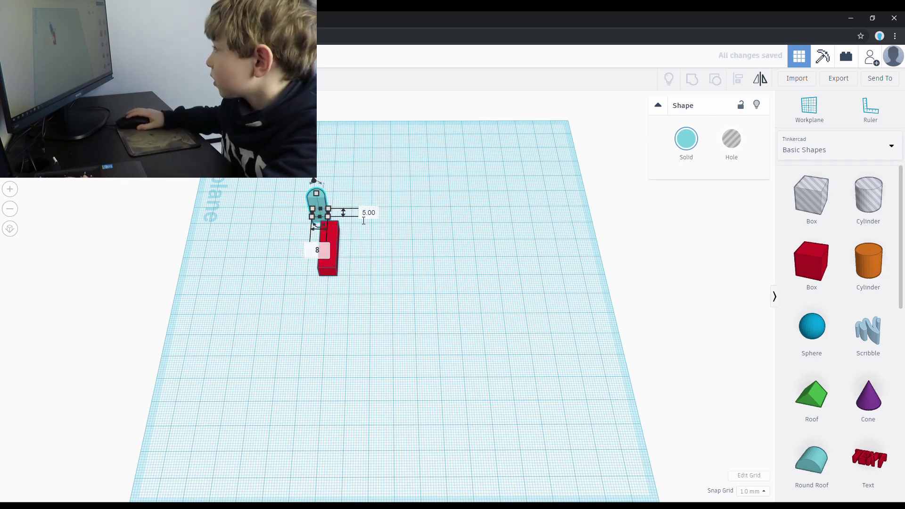
# Move the round roof in line with the red bar and against its end.
pyautogui.press('Right')
pyautogui.press('Right')
pyautogui.press('Right')
pyautogui.press('Right')
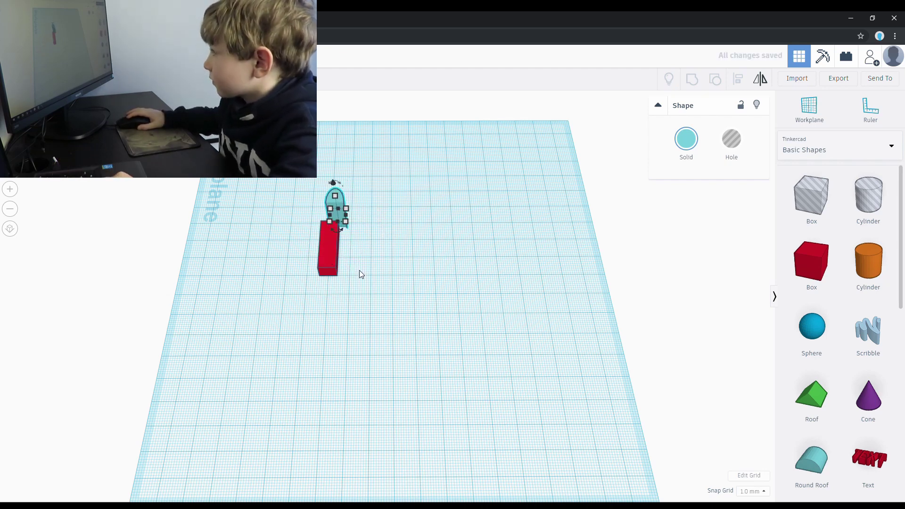
pyautogui.moveTo(359, 274); pyautogui.dragTo(489, 264, button='right')
pyautogui.moveTo(478, 230); pyautogui.dragTo(475, 220)
# Group the round roof and the bar into one rounded teal bar.
pyautogui.moveTo(412, 326); pyautogui.dragTo(488, 431, button='right')
pyautogui.moveTo(362, 442); pyautogui.dragTo(444, 369, button='right')
pyautogui.click(691, 80)
pyautogui.click(686, 139)
pyautogui.click(434, 376)
pyautogui.click(348, 327)
# Place a cylinder hole beside the teal bar and set its footprint to 4.2 mm by 4.2 mm.
pyautogui.moveTo(868, 194); pyautogui.dragTo(476, 362)
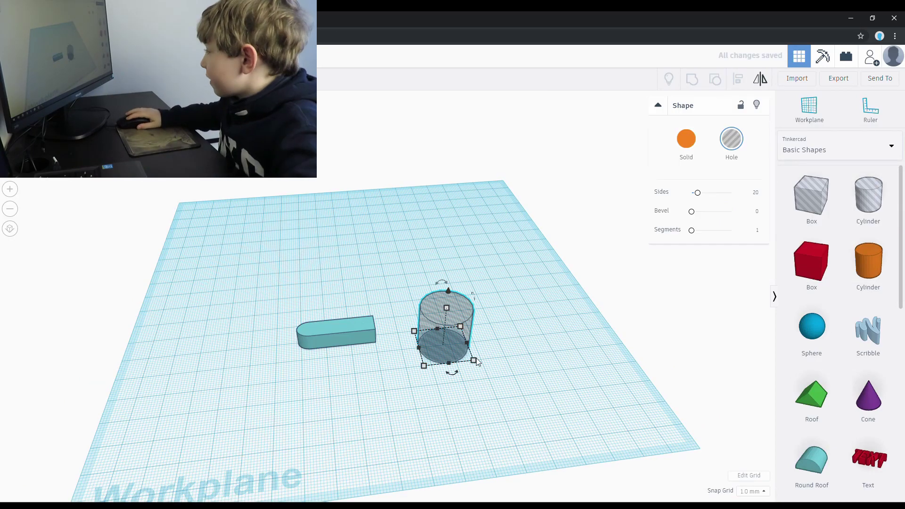
pyautogui.write('4.2')
pyautogui.press('Return')
pyautogui.click(492, 340)
pyautogui.write('4.2')
pyautogui.press('Return')
# Move the cylinder hole into the rounded end of the teal bar.
pyautogui.hotkey('shift', 'Left')
pyautogui.hotkey('shift', 'Left')
pyautogui.hotkey('shift', 'Left')
pyautogui.hotkey('shift', 'Left')
pyautogui.hotkey('shift', 'Left')
pyautogui.hotkey('shift', 'Left')
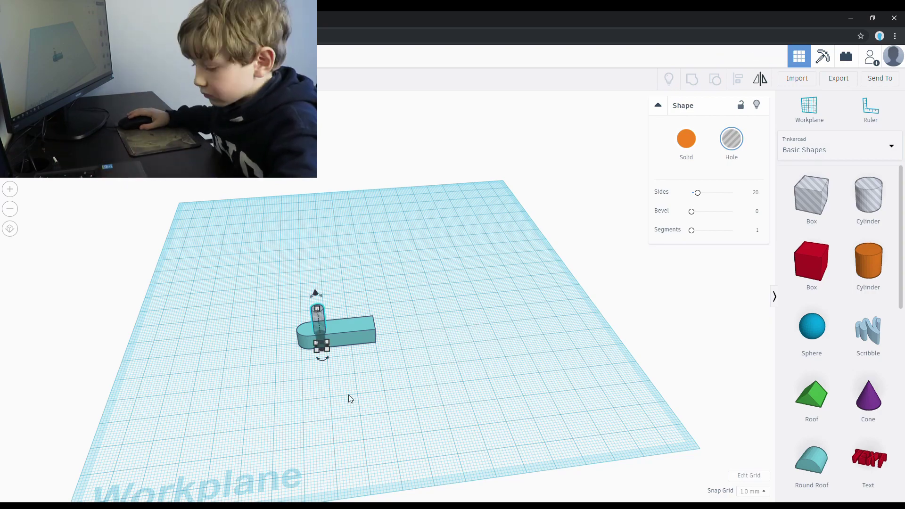
pyautogui.hotkey('shift', 'Left')
pyautogui.hotkey('shift', 'Left')
pyautogui.moveTo(351, 401); pyautogui.dragTo(357, 361, button='right')
# Colour the rounded bar with its hole purple and place a duplicate beside it.
pyautogui.click(685, 139)
pyautogui.click(814, 225)
pyautogui.moveTo(612, 306); pyautogui.dragTo(589, 282, button='right')
pyautogui.hotkey('ctrl', 'c')
pyautogui.hotkey('ctrl', 'v')
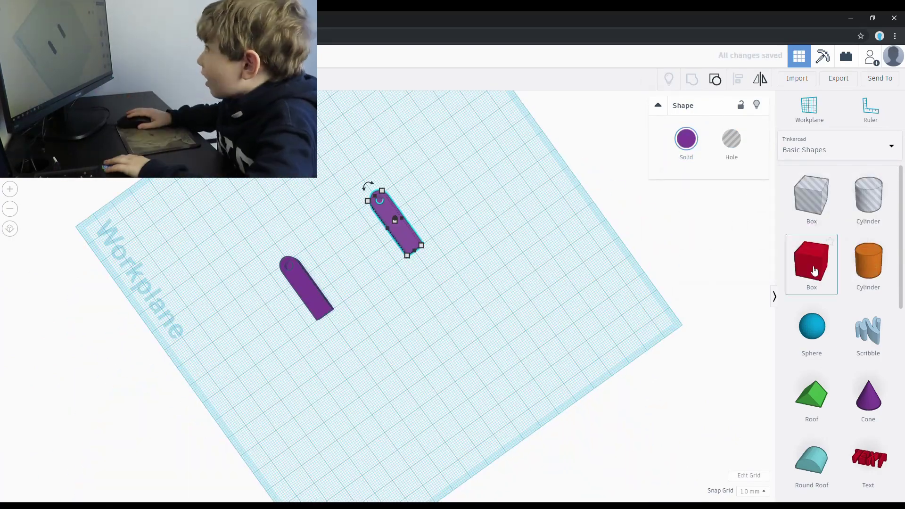
# Add a red box and build a narrow bar from two red boxes of different heights placed end to end.
pyautogui.moveTo(810, 262); pyautogui.dragTo(485, 300)
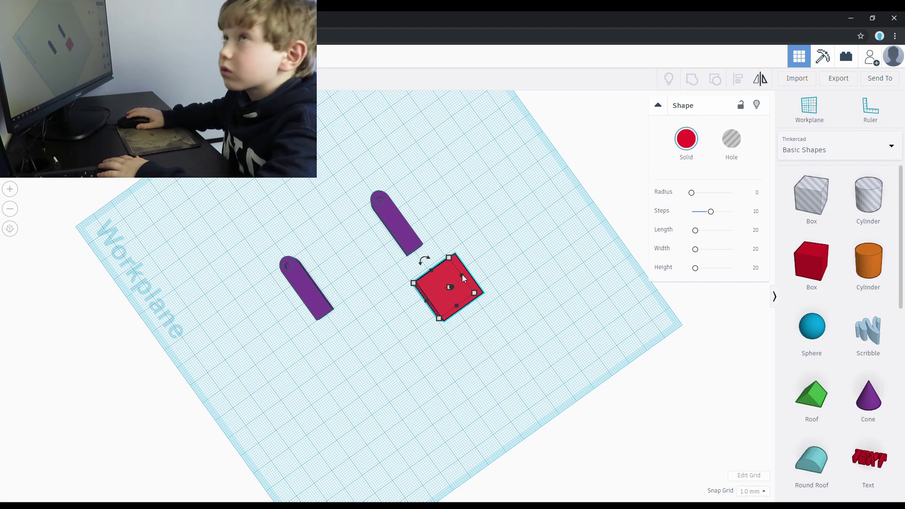
pyautogui.moveTo(473, 293); pyautogui.dragTo(464, 297, button='right')
pyautogui.moveTo(464, 297); pyautogui.dragTo(439, 324)
pyautogui.moveTo(447, 320); pyautogui.dragTo(351, 325, button='right')
pyautogui.hotkey('ctrl', 'z')
pyautogui.moveTo(418, 433); pyautogui.dragTo(328, 277, button='right')
pyautogui.moveTo(329, 270); pyautogui.dragTo(361, 296)
pyautogui.moveTo(361, 295); pyautogui.dragTo(548, 366, button='right')
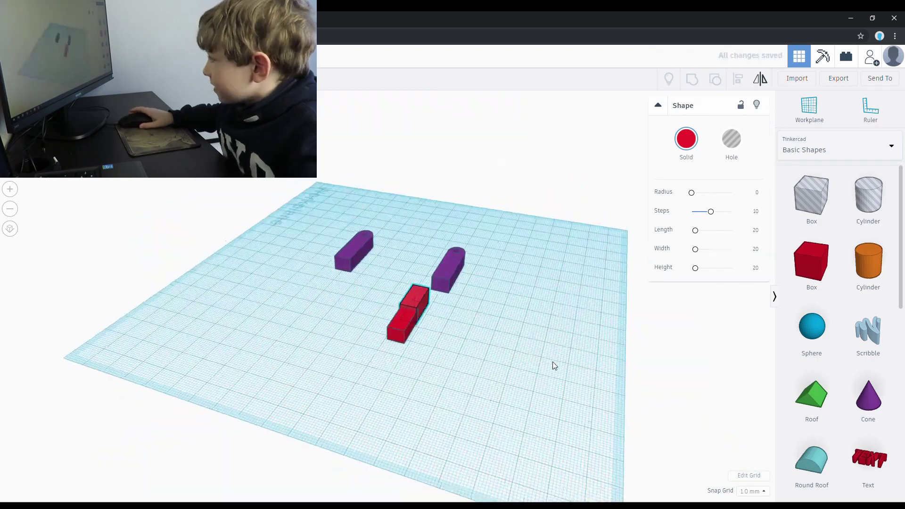
# Combine the two red boxes into one stepped bar and shorten it slightly.
pyautogui.moveTo(430, 317); pyautogui.dragTo(541, 421, button='right')
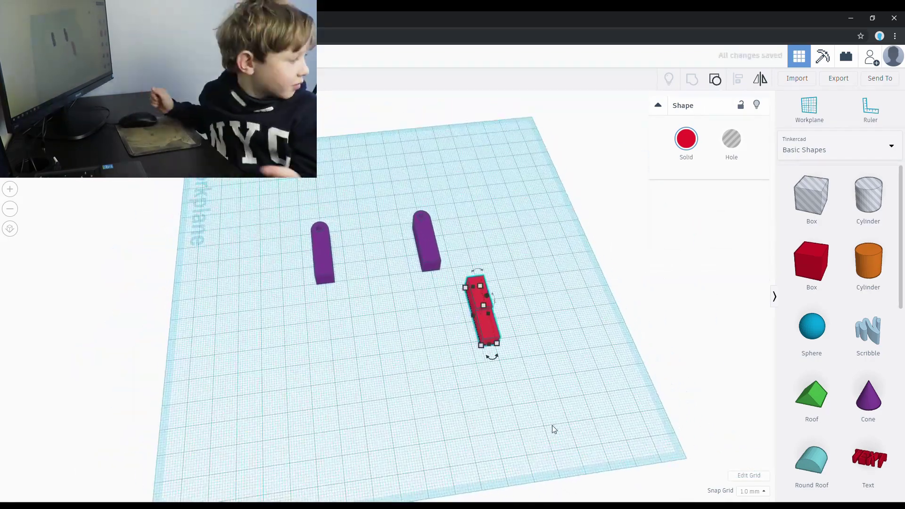
pyautogui.click(347, 188)
pyautogui.click(485, 336)
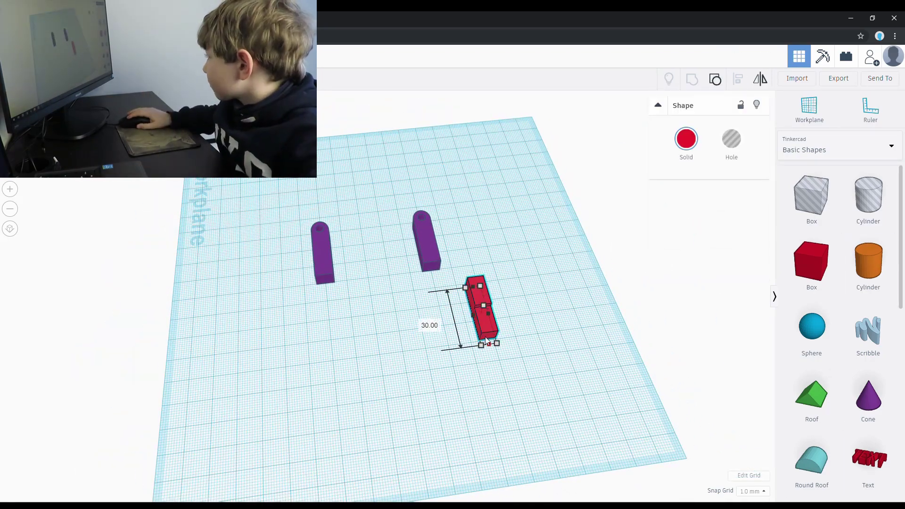
pyautogui.moveTo(485, 337); pyautogui.dragTo(483, 331)
pyautogui.click(502, 343)
# Place a cylinder hole next to the red stepped bar and set its footprint to 3.2 mm by 3.2 mm.
pyautogui.moveTo(868, 194); pyautogui.dragTo(423, 324)
pyautogui.write('3.2')
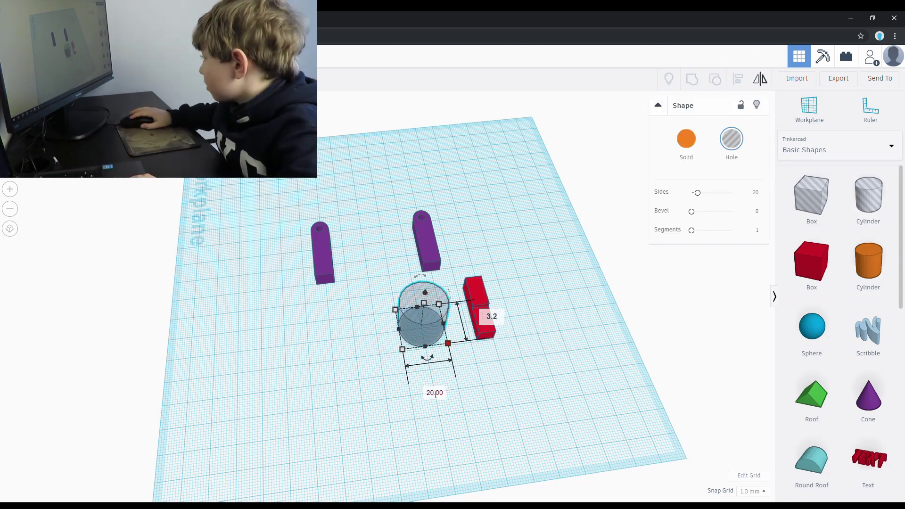
pyautogui.press('Tab')
pyautogui.write('3.2')
pyautogui.press('Return')
# Move the 3.2 mm cylinder hole across onto the red stepped bar.
pyautogui.press('Right')
pyautogui.press('Right')
pyautogui.press('Right')
pyautogui.press('Right')
pyautogui.press('Right')
pyautogui.press('Right')
pyautogui.press('Right')
pyautogui.press('Right')
pyautogui.press('Right')
pyautogui.press('Right')
pyautogui.press('Right')
pyautogui.press('Right')
pyautogui.press('Right')
pyautogui.press('Right')
pyautogui.press('Right')
pyautogui.press('Right')
pyautogui.press('Right')
pyautogui.press('Right')
pyautogui.press('Right')
pyautogui.press('Right')
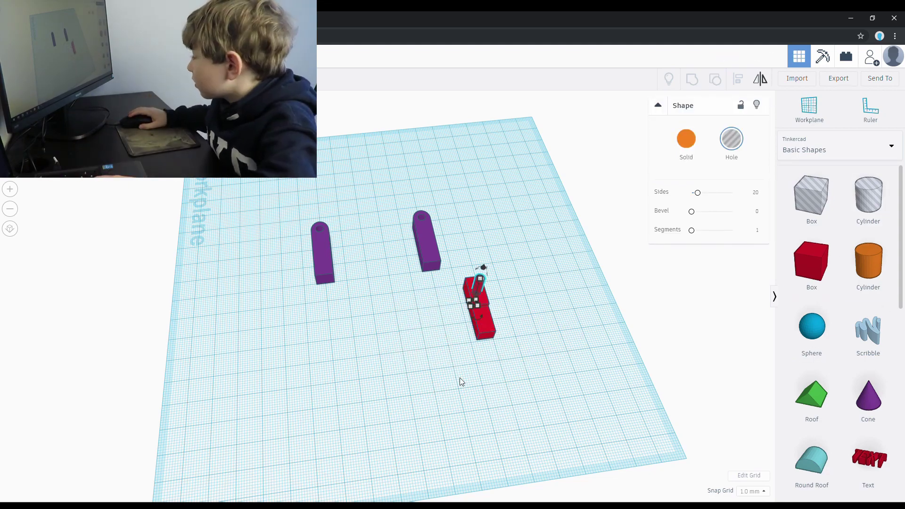
# Use a second cylinder hole at the stepped bar's taller end, sized 4.2 mm by 4.2 mm.
pyautogui.moveTo(464, 374); pyautogui.dragTo(391, 352, button='right')
pyautogui.click(404, 359)
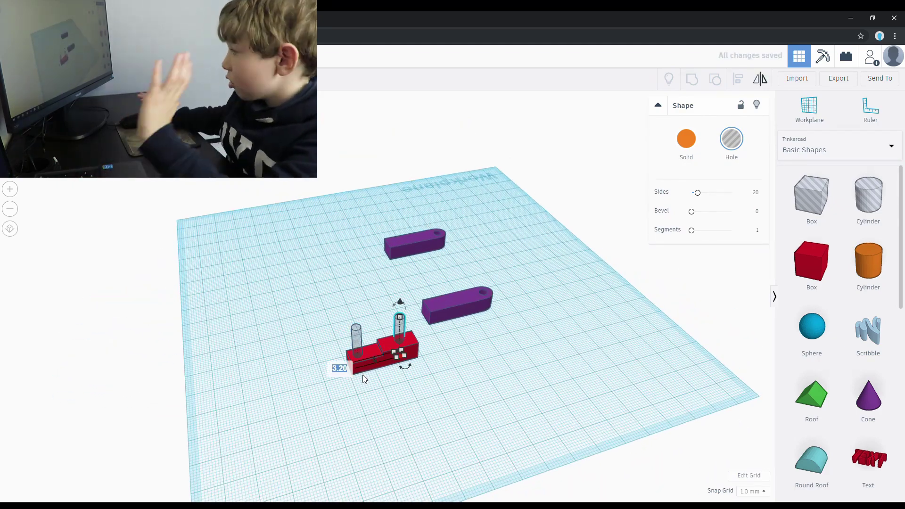
pyautogui.write('4.2')
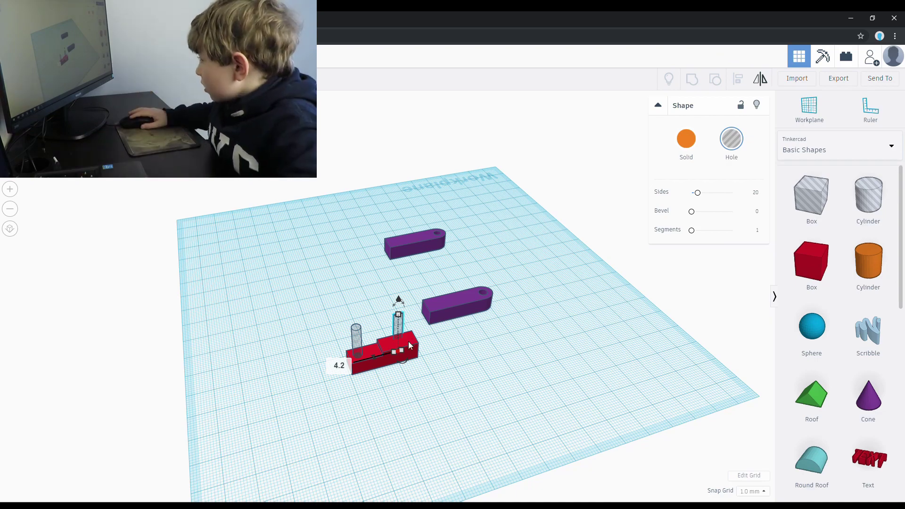
pyautogui.click(380, 315)
pyautogui.write('4.2')
pyautogui.press('Return')
# Group the red stepped bar with both cylinder holes to cut them through it.
pyautogui.moveTo(389, 405); pyautogui.dragTo(357, 399, button='right')
pyautogui.moveTo(357, 399); pyautogui.dragTo(297, 278)
pyautogui.hotkey('ctrl', 'g')
pyautogui.moveTo(487, 453); pyautogui.dragTo(499, 476, button='right')
# Duplicate the red stepped bar and move the two purple bars so each pairs with a stepped bar.
pyautogui.hotkey('ctrl', 'c')
pyautogui.hotkey('ctrl', 'v')
pyautogui.moveTo(457, 318); pyautogui.dragTo(470, 366)
pyautogui.moveTo(449, 233); pyautogui.dragTo(444, 210)
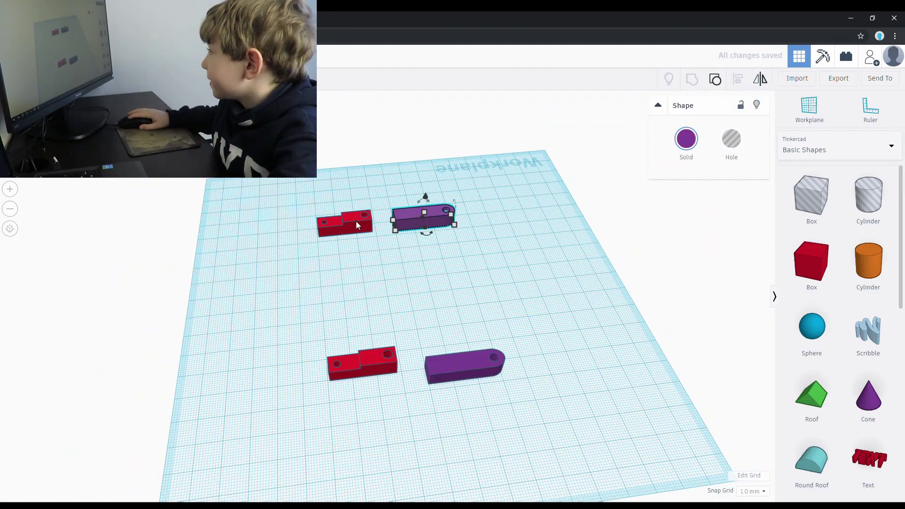
# Colour both red stepped bars blue.
pyautogui.click(355, 222)
pyautogui.click(686, 139)
pyautogui.click(761, 225)
pyautogui.click(363, 363)
pyautogui.click(685, 139)
pyautogui.click(761, 225)
# Replace the front stepped bar with a fresh copy of the other blue stepped bar.
pyautogui.press('Delete')
pyautogui.click(334, 226)
pyautogui.hotkey('ctrl', 'c')
pyautogui.hotkey('ctrl', 'v')
pyautogui.moveTo(353, 324); pyautogui.dragTo(386, 372)
# Place a red box on the workplane between the two pairs of bars.
pyautogui.moveTo(659, 424); pyautogui.dragTo(735, 415, button='right')
pyautogui.click(810, 261)
pyautogui.click(375, 278)
pyautogui.moveTo(375, 278); pyautogui.dragTo(296, 338, button='right')
# Delete the blue stepped bar farther from the Workplane label, then ungroup and regroup the remaining one.
pyautogui.click(501, 307)
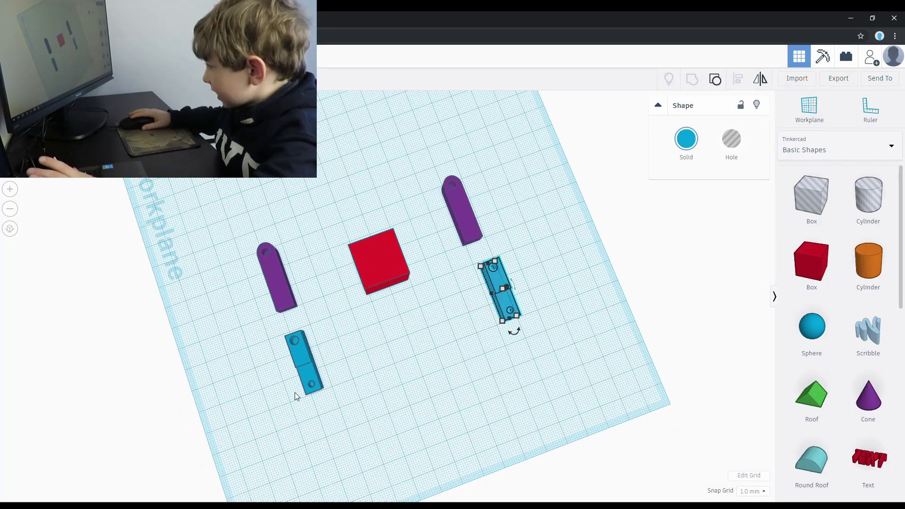
pyautogui.press('Delete')
pyautogui.click(311, 372)
pyautogui.click(717, 79)
pyautogui.moveTo(298, 338); pyautogui.dragTo(318, 349, button='right')
pyautogui.hotkey('ctrl', 'g')
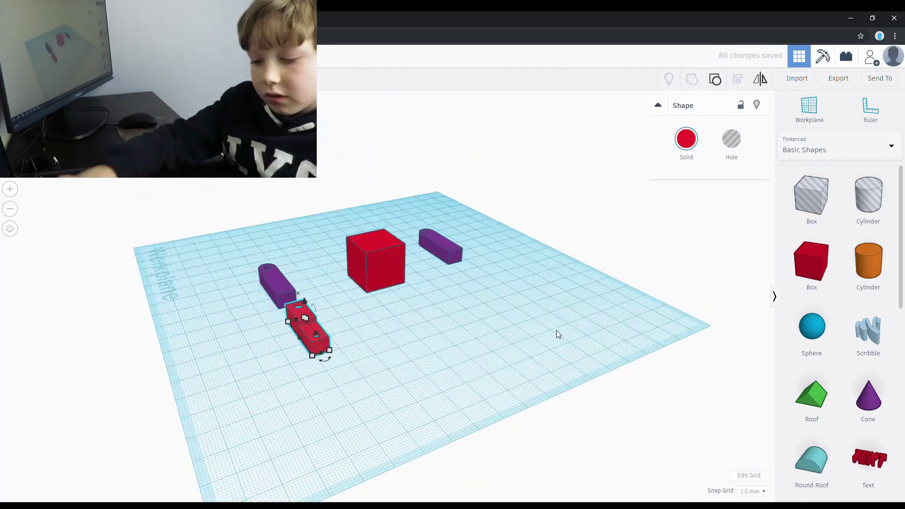
# Duplicate the red stepped bar and move the copy below the other purple bar.
pyautogui.hotkey('ctrl', 'c')
pyautogui.hotkey('ctrl', 'v')
pyautogui.moveTo(388, 301); pyautogui.dragTo(476, 287)
pyautogui.moveTo(476, 287); pyautogui.dragTo(428, 365, button='right')
pyautogui.click(382, 257)
# Recolour the two red stepped bars blue.
pyautogui.click(301, 360)
pyautogui.click(686, 139)
pyautogui.click(760, 225)
pyautogui.click(485, 292)
pyautogui.click(686, 139)
pyautogui.click(761, 225)
# Colour the red box between the bars blue.
pyautogui.click(464, 212)
pyautogui.click(379, 263)
pyautogui.click(686, 139)
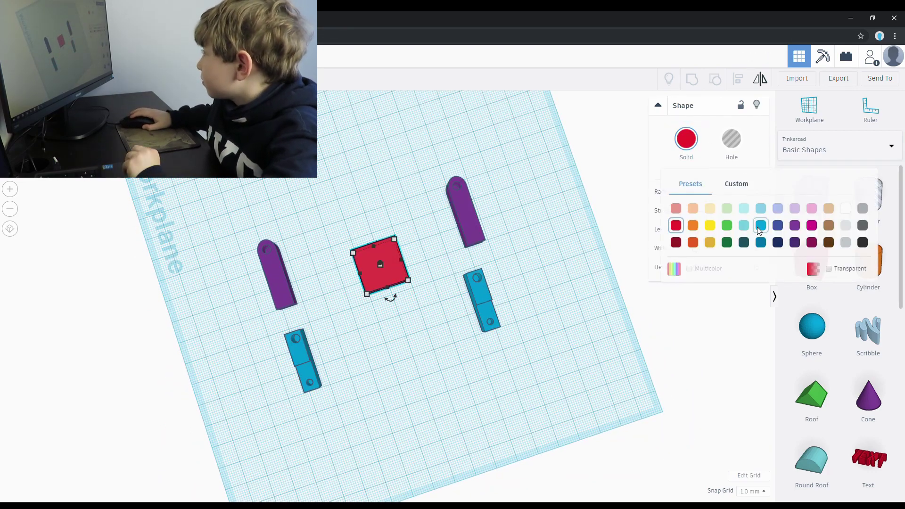
pyautogui.click(760, 225)
# Add a red box in front of the blue box and narrow it to a thin strip overlapping its front edge.
pyautogui.moveTo(453, 245); pyautogui.dragTo(386, 288, button='right')
pyautogui.moveTo(812, 260); pyautogui.dragTo(389, 306)
pyautogui.moveTo(389, 307); pyautogui.dragTo(394, 263, button='right')
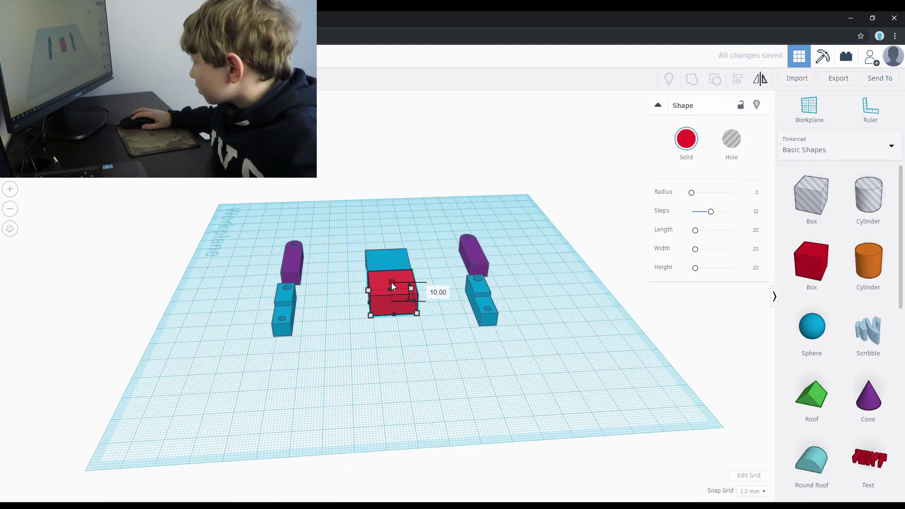
pyautogui.moveTo(391, 281); pyautogui.dragTo(392, 284)
pyautogui.moveTo(392, 283); pyautogui.dragTo(233, 411, button='right')
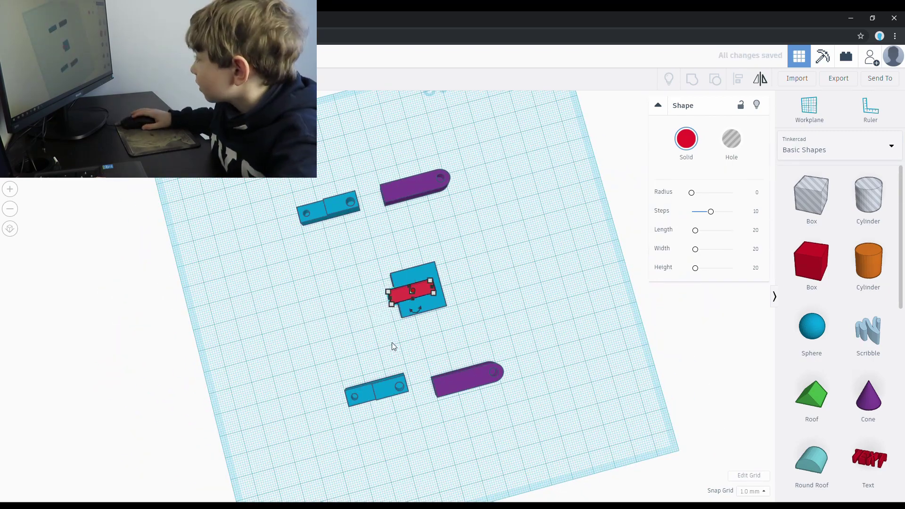
pyautogui.moveTo(410, 370); pyautogui.dragTo(569, 382, button='right')
pyautogui.moveTo(397, 287); pyautogui.dragTo(388, 288)
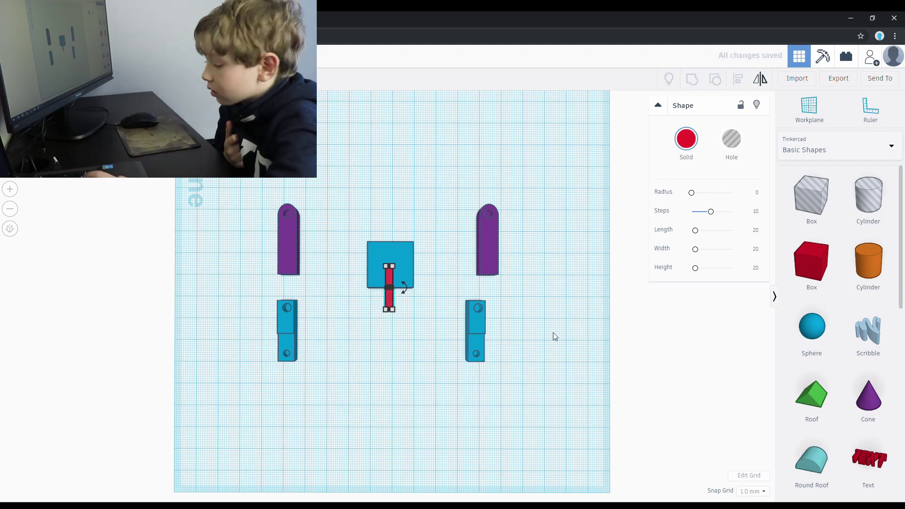
# Colour the red strip blue and join it with the central blue box as a protruding tab.
pyautogui.moveTo(398, 111); pyautogui.dragTo(363, 320)
pyautogui.click(686, 138)
pyautogui.click(768, 210)
pyautogui.moveTo(409, 330); pyautogui.dragTo(500, 178, button='right')
pyautogui.click(386, 276)
pyautogui.keyDown('shift'); pyautogui.click(400, 282); pyautogui.keyUp('shift')
pyautogui.moveTo(203, 394); pyautogui.dragTo(449, 277, button='right')
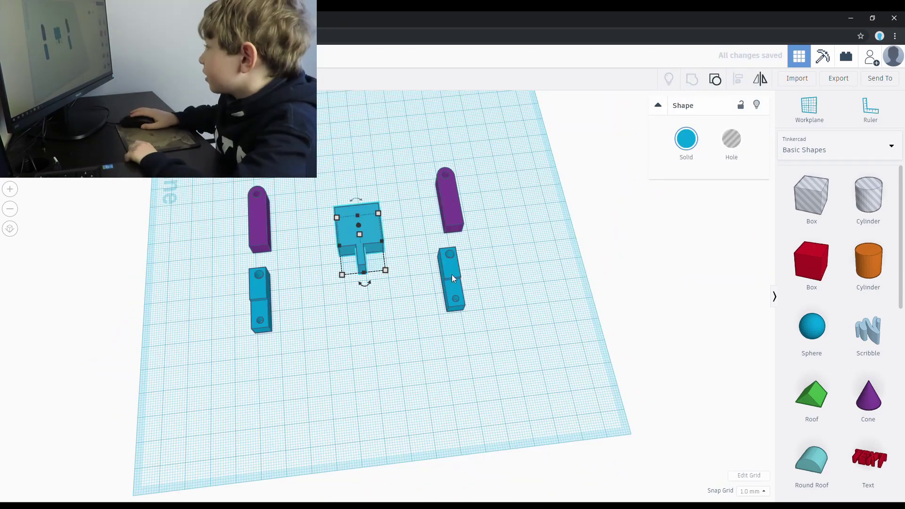
# Place an orange cylinder in front of the tab and set its footprint to 5 mm by 4 mm.
pyautogui.click(498, 278)
pyautogui.moveTo(868, 261); pyautogui.dragTo(346, 364)
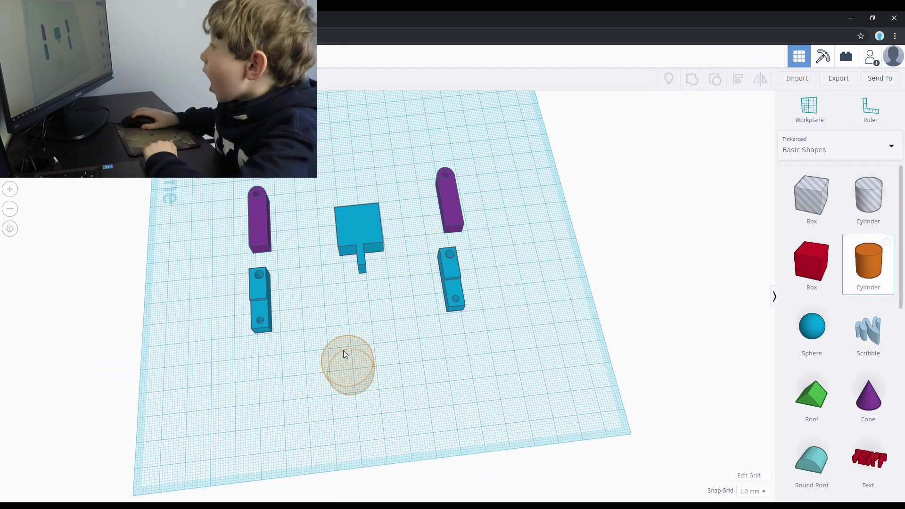
pyautogui.click(346, 366)
pyautogui.press('Tab')
pyautogui.write('8')
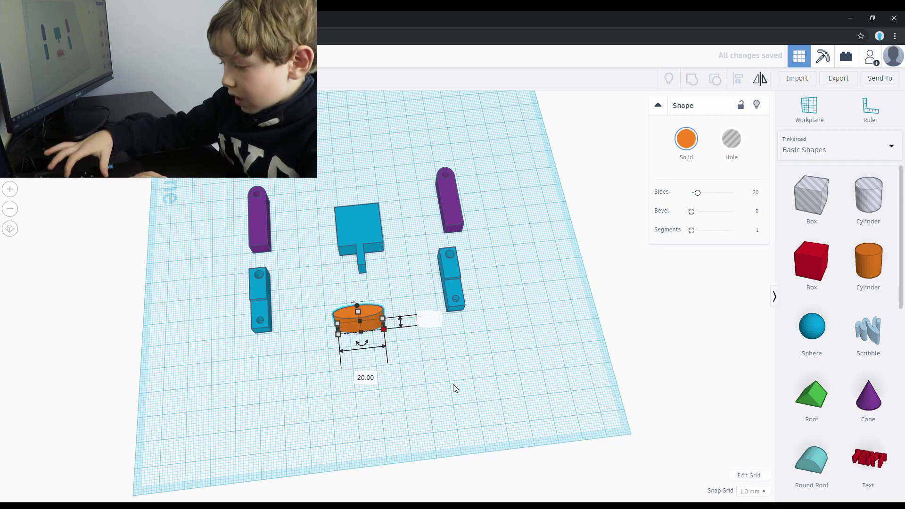
pyautogui.write('4')
pyautogui.click(366, 377)
pyautogui.write('5')
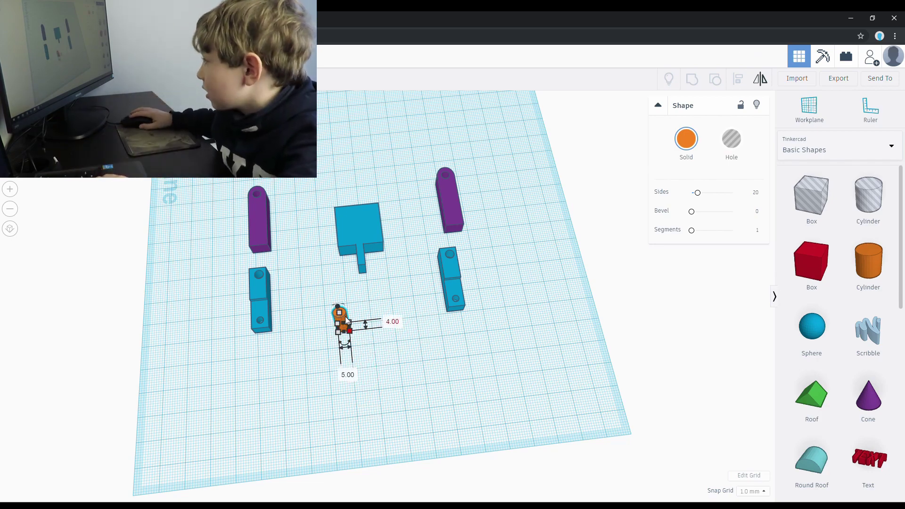
# Rotate the orange cylinder onto its side and position it crosswise at the central box's tab.
pyautogui.moveTo(385, 325); pyautogui.dragTo(341, 306, button='right')
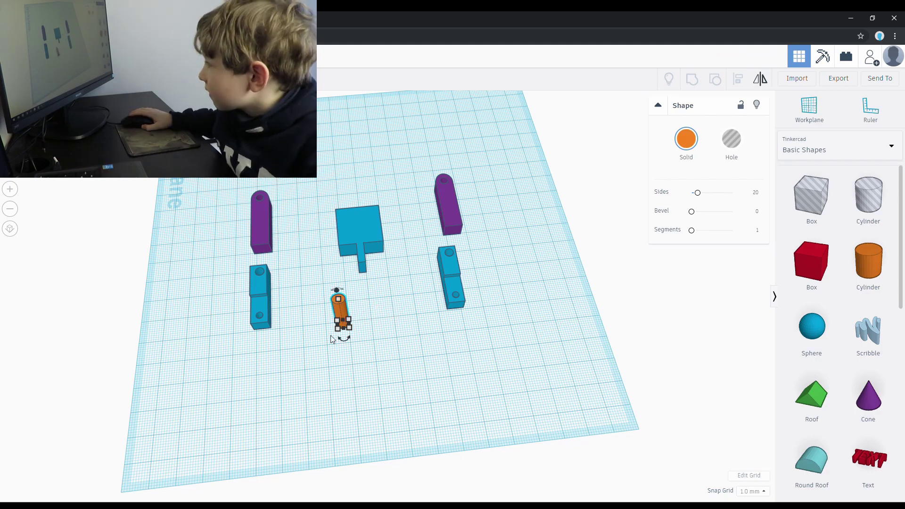
pyautogui.click(385, 259)
pyautogui.click(341, 318)
pyautogui.moveTo(341, 318); pyautogui.dragTo(373, 269, button='right')
pyautogui.scroll(3, 333, 261)
pyautogui.moveTo(333, 261); pyautogui.dragTo(354, 312)
pyautogui.moveTo(333, 248); pyautogui.dragTo(442, 330)
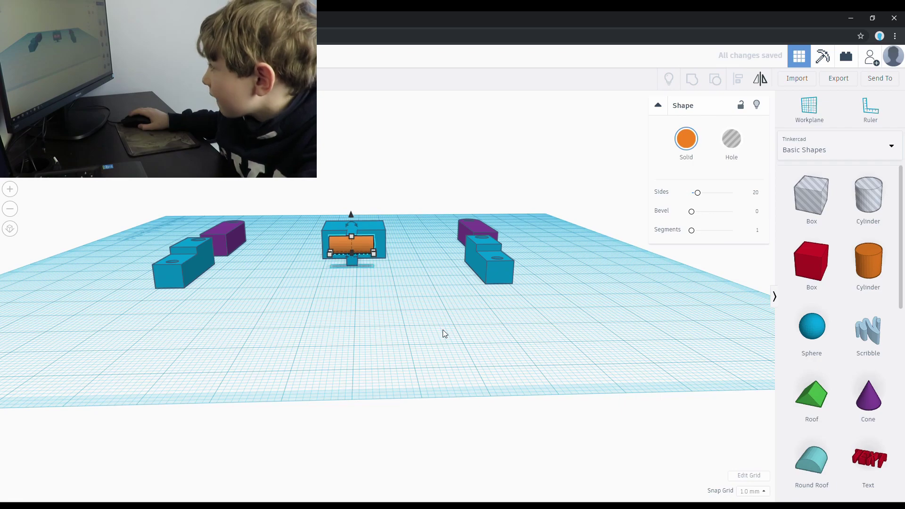
# Finish placing the crosswise cylinder on the tab, group it with the central block and colour the group blue.
pyautogui.moveTo(352, 202); pyautogui.dragTo(350, 219)
pyautogui.moveTo(351, 219); pyautogui.dragTo(309, 394, button='right')
pyautogui.keyDown('shift'); pyautogui.click(394, 195); pyautogui.keyUp('shift')
pyautogui.hotkey('ctrl', 'g')
pyautogui.click(686, 139)
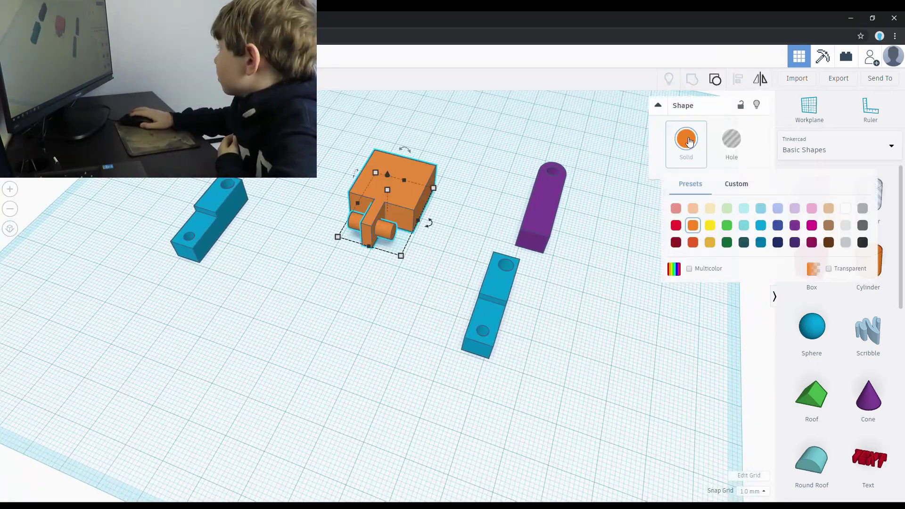
pyautogui.click(777, 224)
# Place an orange cylinder on open workplane near the central block and set its footprint to 4 mm by 4 mm.
pyautogui.click(323, 348)
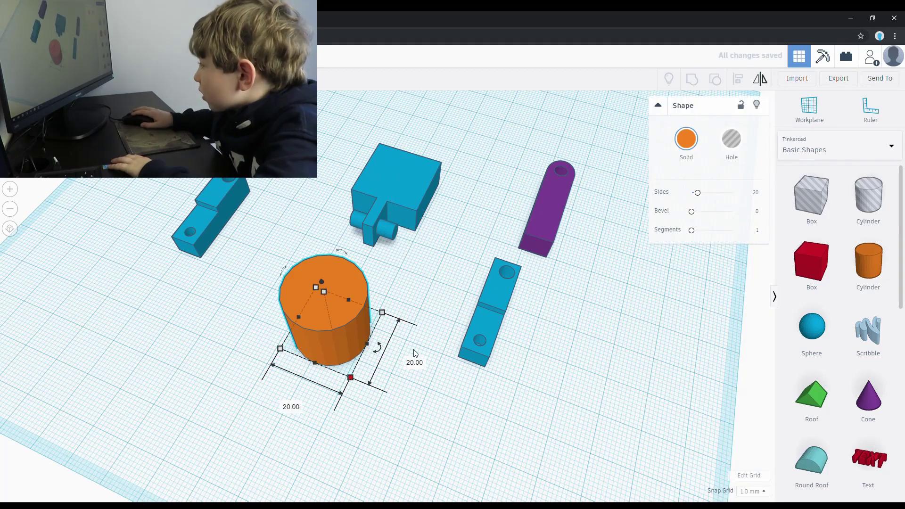
pyautogui.click(414, 363)
pyautogui.write('4')
pyautogui.press('Tab')
pyautogui.write('5')
pyautogui.press('Return')
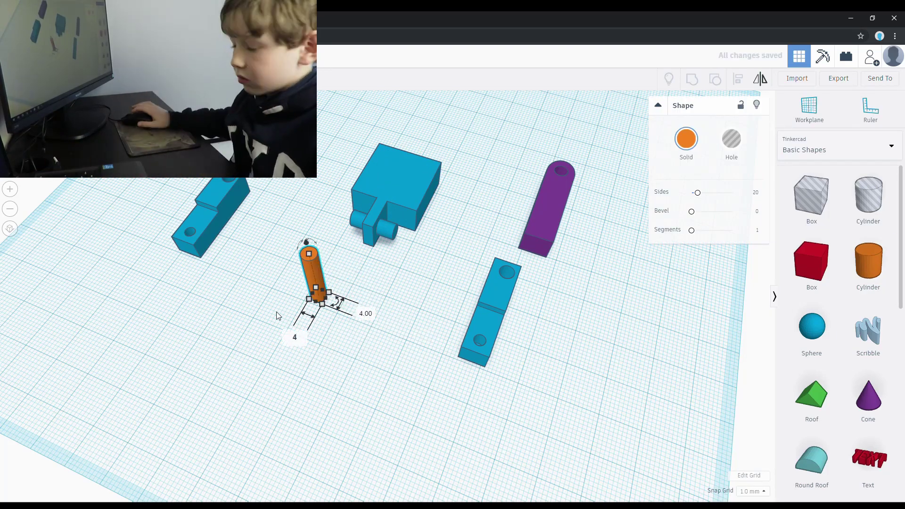
# Shorten the new orange cylinder and rotate it 90 degrees onto its side.
pyautogui.moveTo(306, 280); pyautogui.dragTo(309, 309)
pyautogui.moveTo(309, 309)
pyautogui.mouseDown(button='right')
pyautogui.moveTo(475, 339)
pyautogui.moveTo(327, 365)
pyautogui.moveTo(320, 313)
pyautogui.mouseUp(button='right')
pyautogui.scroll(5, 307, 311)
pyautogui.moveTo(98, 368); pyautogui.dragTo(170, 391)
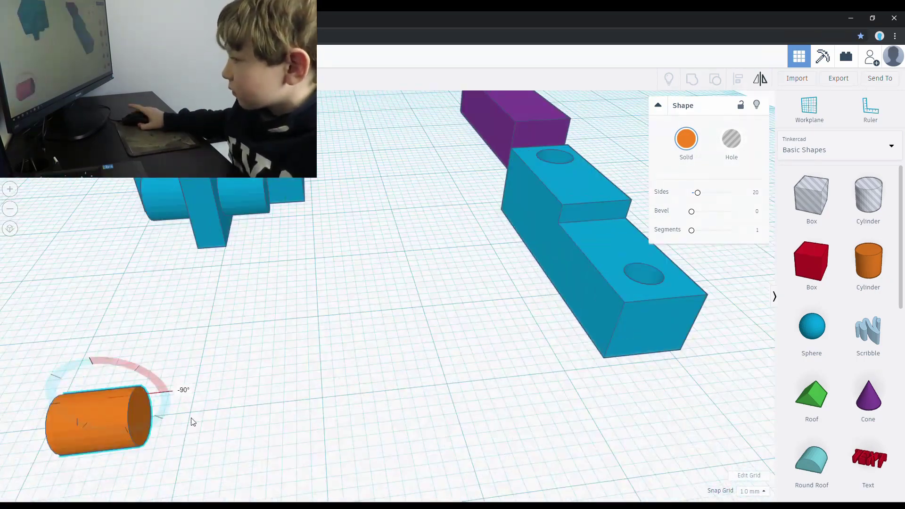
pyautogui.moveTo(170, 391); pyautogui.dragTo(163, 395, button='right')
# Paste a copy of the lying cylinder, place it beside the central block and delete the spare cylinder.
pyautogui.hotkey('ctrl', 'v')
pyautogui.moveTo(576, 293); pyautogui.dragTo(370, 325)
pyautogui.moveTo(370, 325); pyautogui.dragTo(206, 272, button='right')
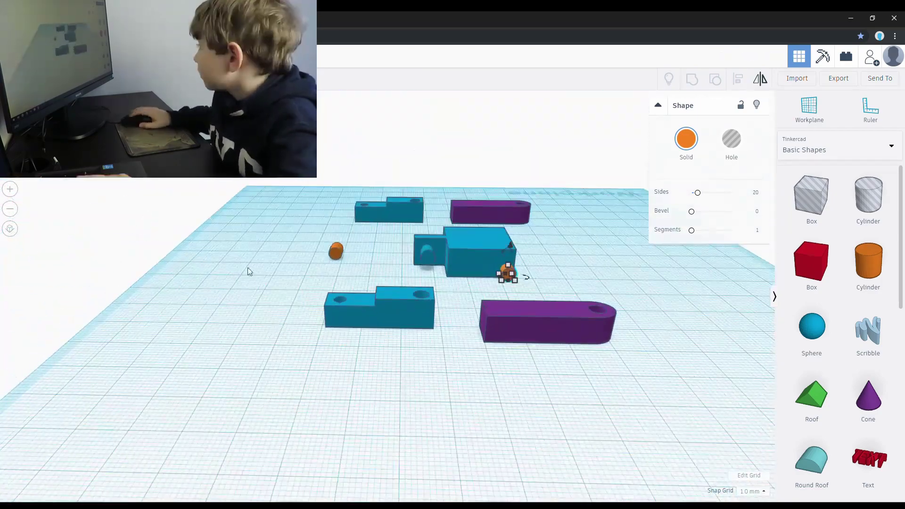
pyautogui.moveTo(529, 279); pyautogui.dragTo(302, 284, button='right')
pyautogui.click(459, 261)
pyautogui.press('Delete')
# Nudge the orange cylinder outward from the block's side and place a copy towards the block's opposite side.
pyautogui.click(405, 315)
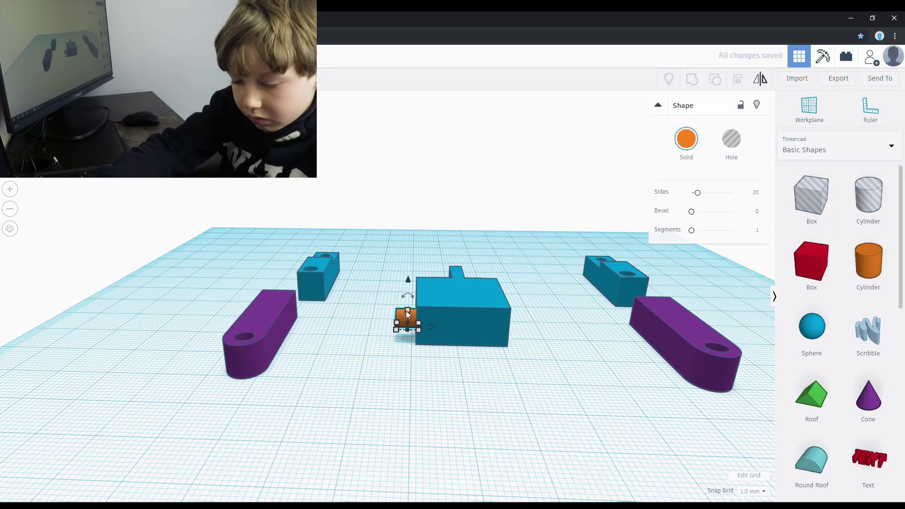
pyautogui.press('Left')
pyautogui.press('Left')
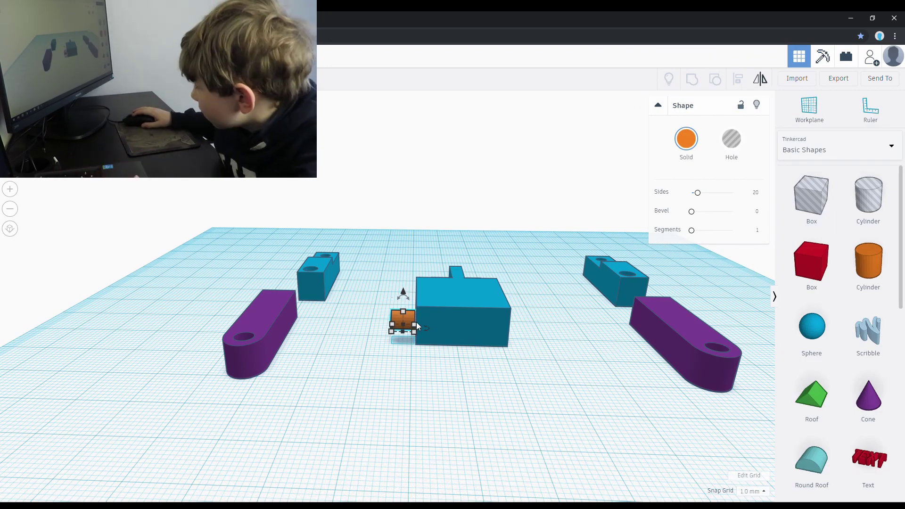
pyautogui.hotkey('shift', 'Right')
pyautogui.hotkey('shift', 'Right')
pyautogui.moveTo(423, 330); pyautogui.dragTo(497, 396, button='right')
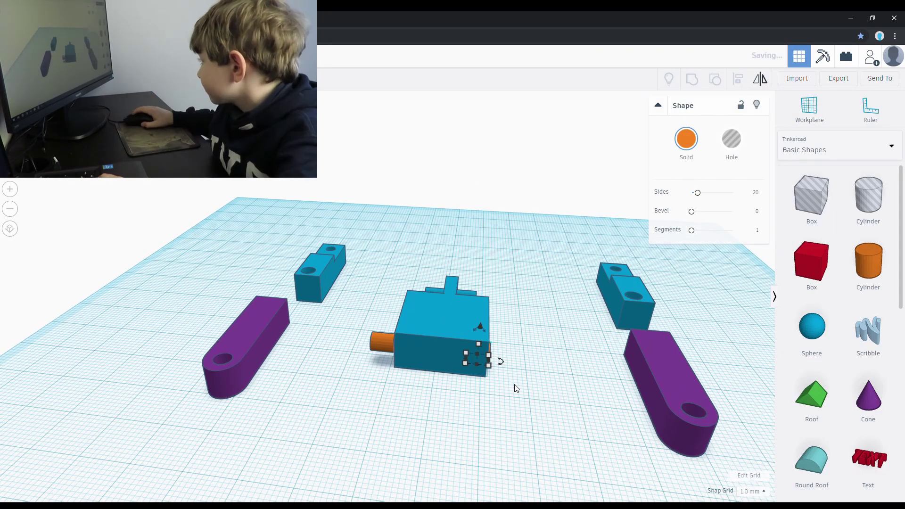
# Align the block between the two side cylinders and add a third cylinder copy at the face opposite the tab.
pyautogui.click(441, 379)
pyautogui.click(488, 364)
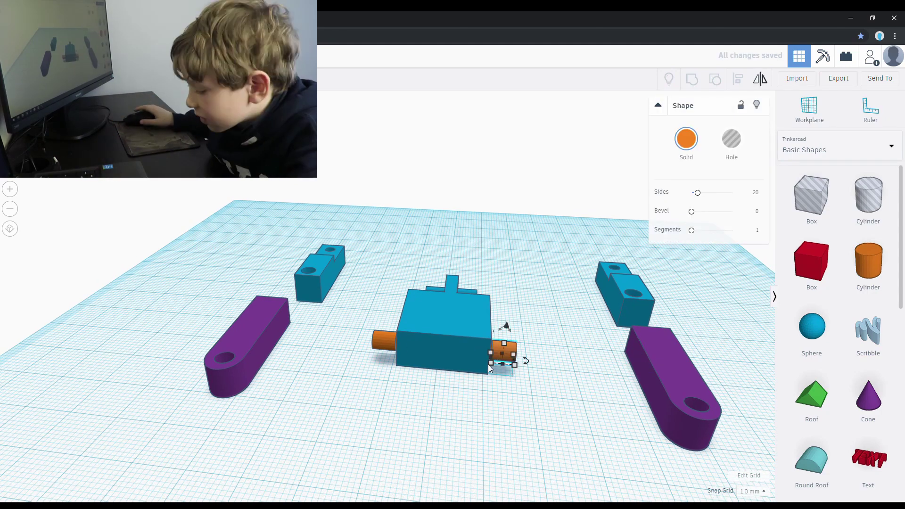
pyautogui.click(429, 416)
pyautogui.click(502, 351)
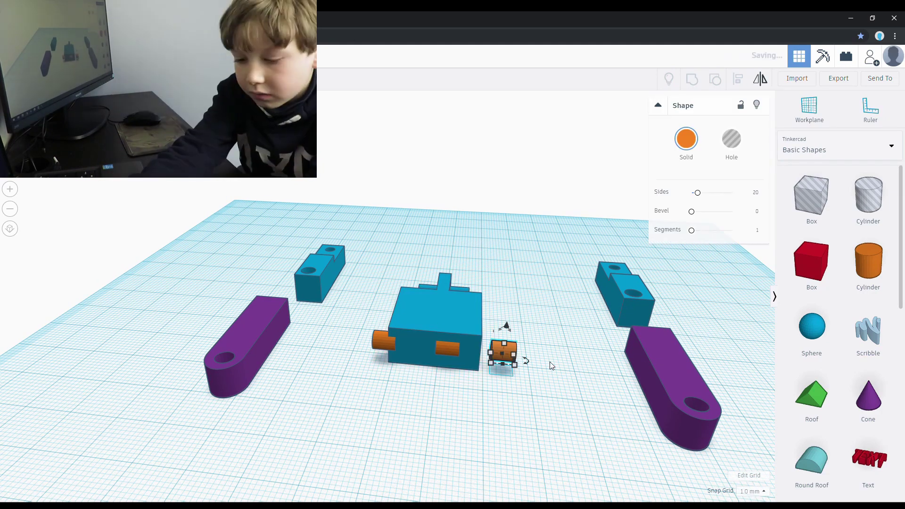
pyautogui.press('Left')
# Pull the third cylinder clear of the block and join the two side cylinders to the block as blue pegs.
pyautogui.click(434, 330)
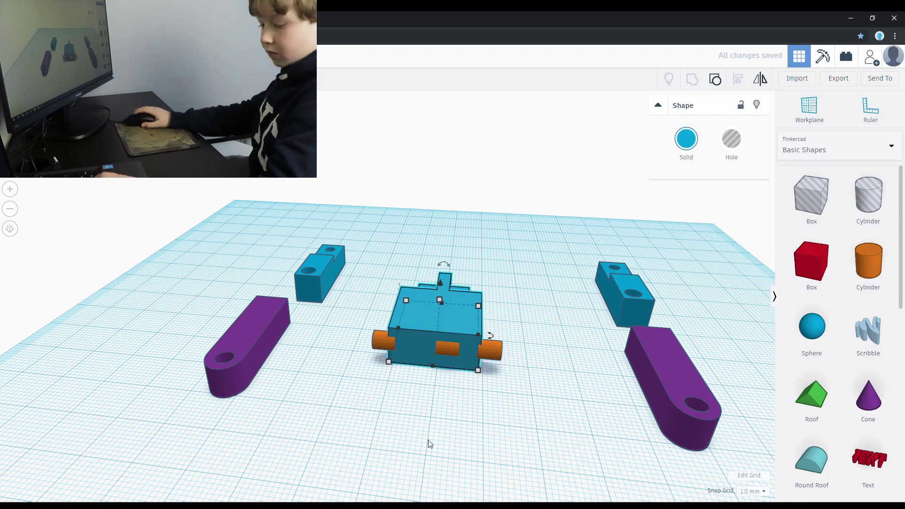
pyautogui.scroll(10, 485, 372)
pyautogui.scroll(-5, 624, 352)
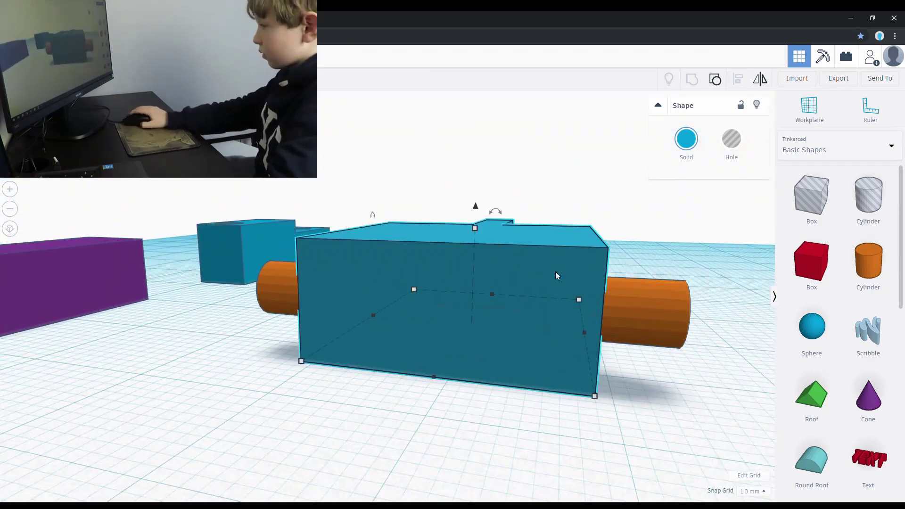
pyautogui.scroll(10, 555, 272)
pyautogui.scroll(-10, 444, 241)
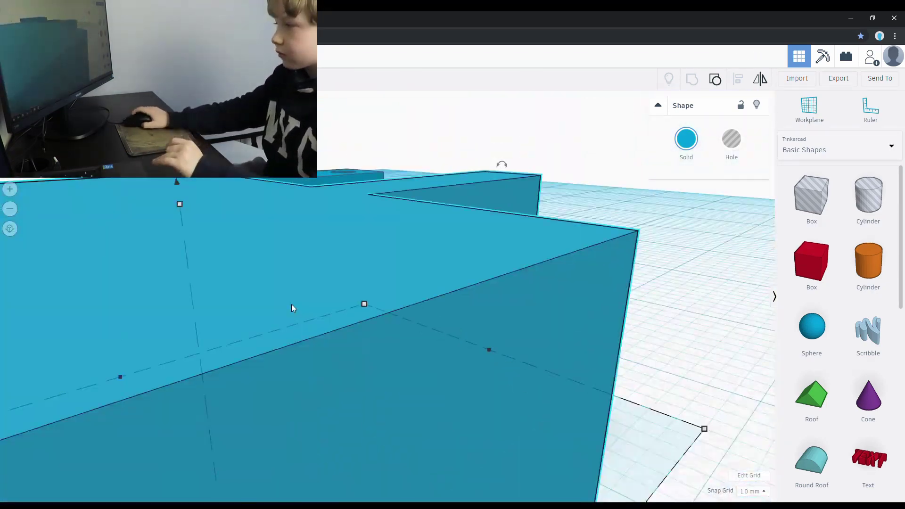
pyautogui.click(359, 335)
pyautogui.scroll(3, 238, 478)
pyautogui.moveTo(238, 479); pyautogui.dragTo(396, 391, button='right')
pyautogui.click(390, 370)
pyautogui.click(389, 373)
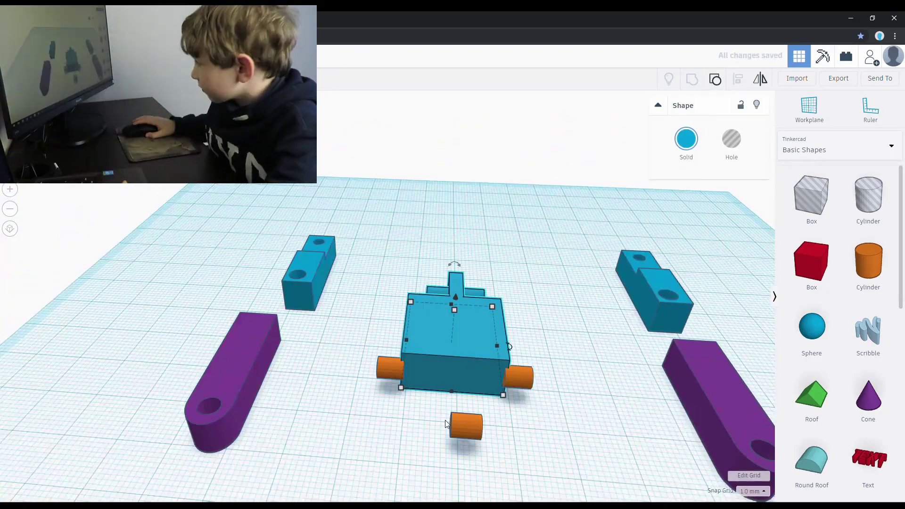
# Turn the remaining orange cylinder to point outward and set it against the block's face opposite the tab.
pyautogui.click(466, 425)
pyautogui.scroll(6, 513, 438)
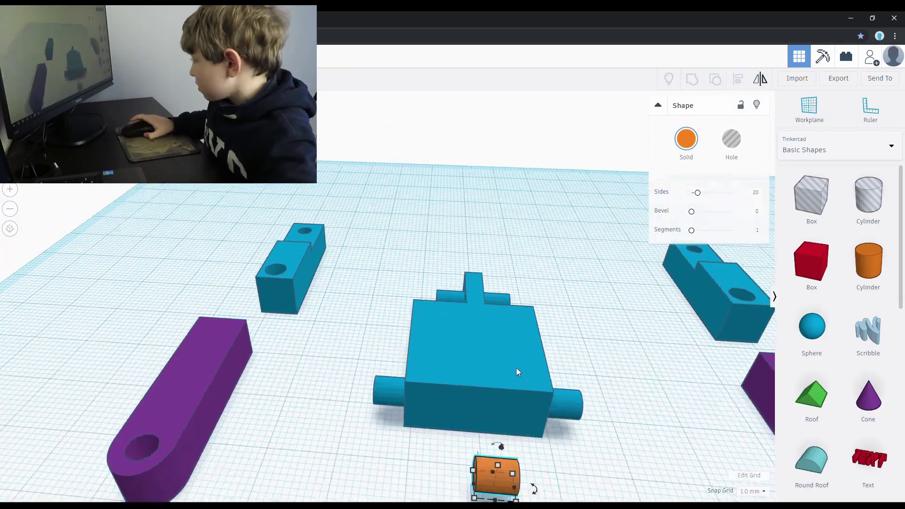
pyautogui.scroll(-5, 510, 439)
pyautogui.moveTo(321, 427); pyautogui.dragTo(297, 441)
pyautogui.moveTo(297, 441); pyautogui.dragTo(280, 438, button='right')
pyautogui.moveTo(542, 440); pyautogui.dragTo(505, 413)
pyautogui.moveTo(505, 414); pyautogui.dragTo(196, 486, button='right')
# Group the outward-pointing cylinder with the central block and colour the group blue.
pyautogui.scroll(-3, 429, 433)
pyautogui.keyDown('shift'); pyautogui.click(400, 410); pyautogui.keyUp('shift')
pyautogui.hotkey('ctrl', 'g')
pyautogui.click(686, 139)
pyautogui.click(760, 226)
pyautogui.moveTo(612, 330); pyautogui.dragTo(490, 420, button='right')
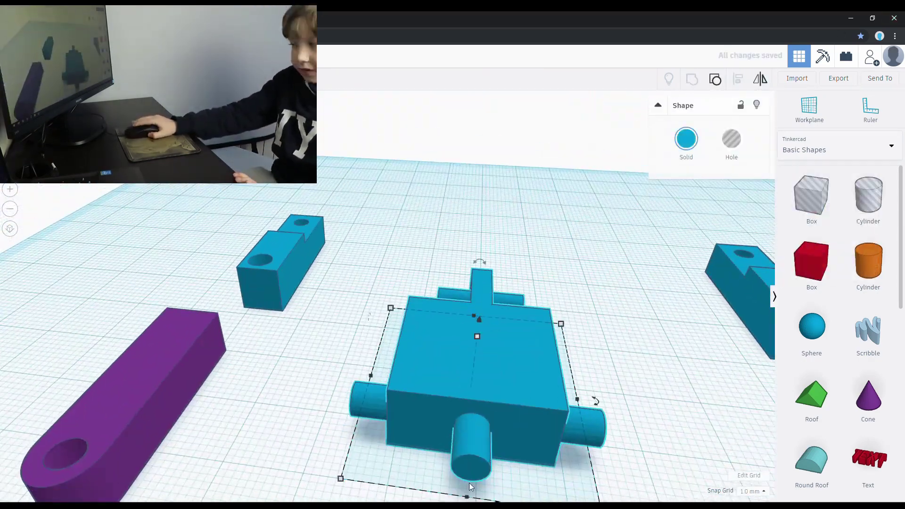
# Add a red box in front of the outward-pointing peg and set its footprint to 12 mm by 12 mm.
pyautogui.scroll(-2, 490, 420)
pyautogui.moveTo(804, 271); pyautogui.dragTo(403, 441)
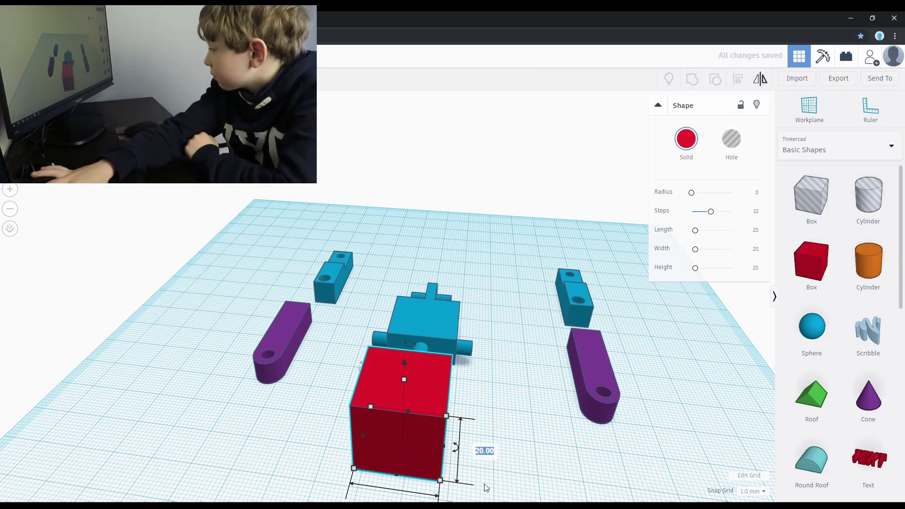
pyautogui.click(487, 452)
pyautogui.write('12')
pyautogui.press('Tab')
pyautogui.scroll(-2, 157, 197)
pyautogui.write('12')
pyautogui.press('Return')
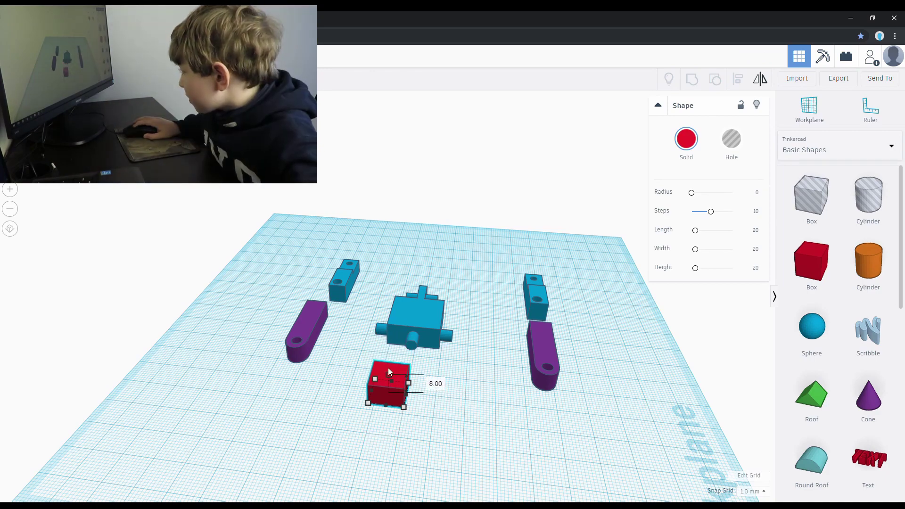
# Line the red box up with the block's outward-pointing peg and set its depth to 15 mm.
pyautogui.moveTo(388, 371); pyautogui.dragTo(418, 359)
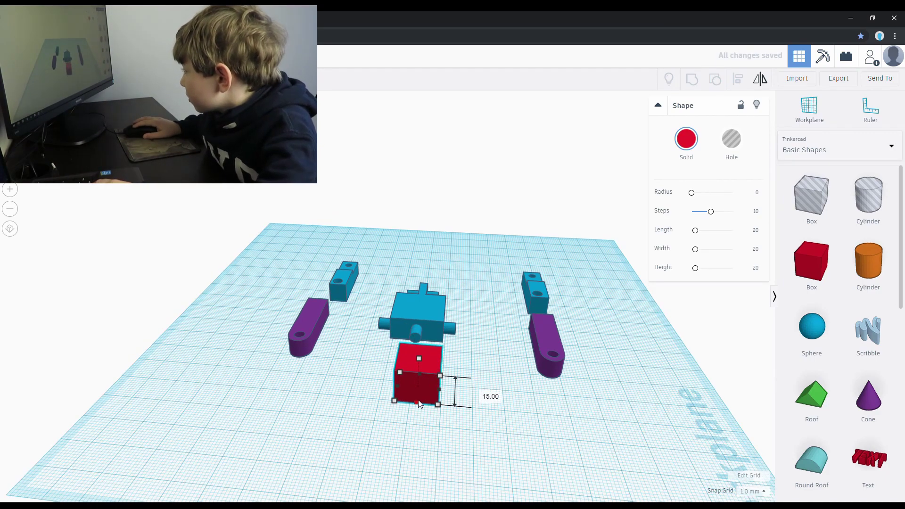
pyautogui.moveTo(419, 359); pyautogui.dragTo(414, 351)
pyautogui.moveTo(412, 351); pyautogui.dragTo(445, 428, button='right')
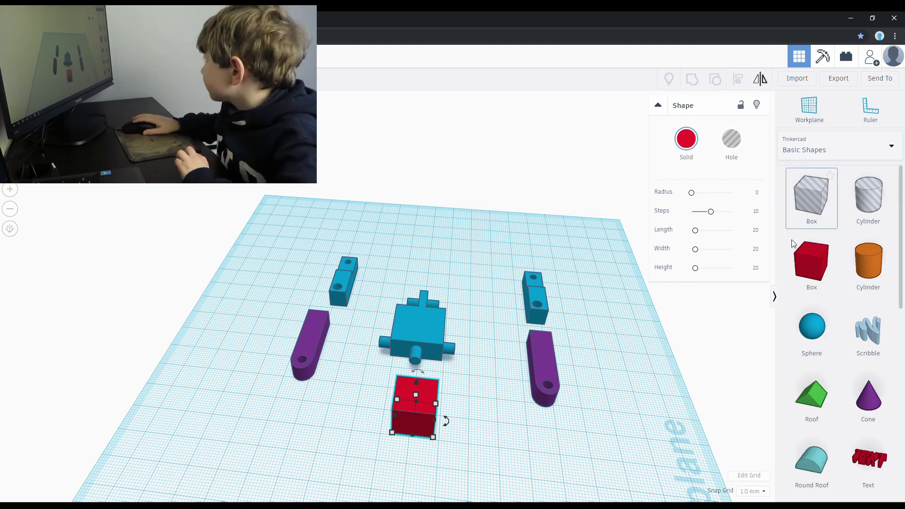
# Place a hole box beside the red box and set its footprint to 3 mm by 3 mm.
pyautogui.moveTo(807, 207); pyautogui.dragTo(508, 453)
pyautogui.scroll(-2, 475, 456)
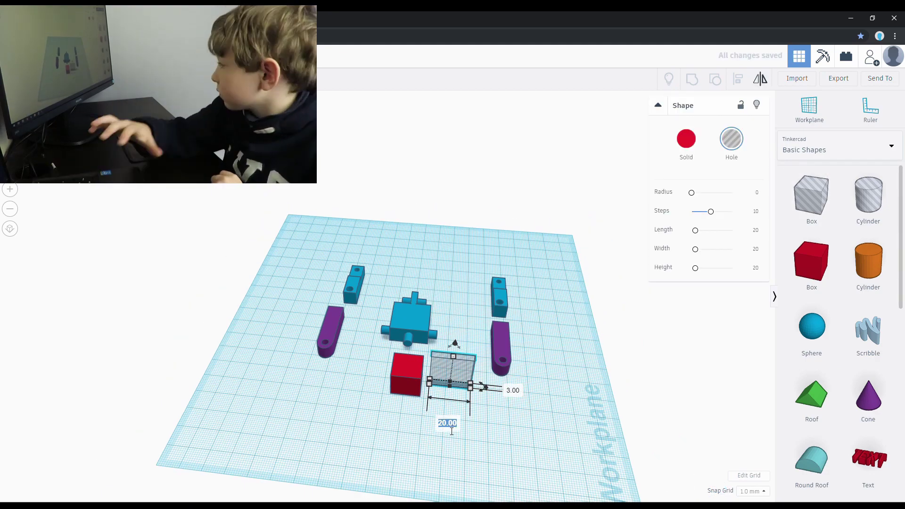
pyautogui.press('Tab')
pyautogui.write('3')
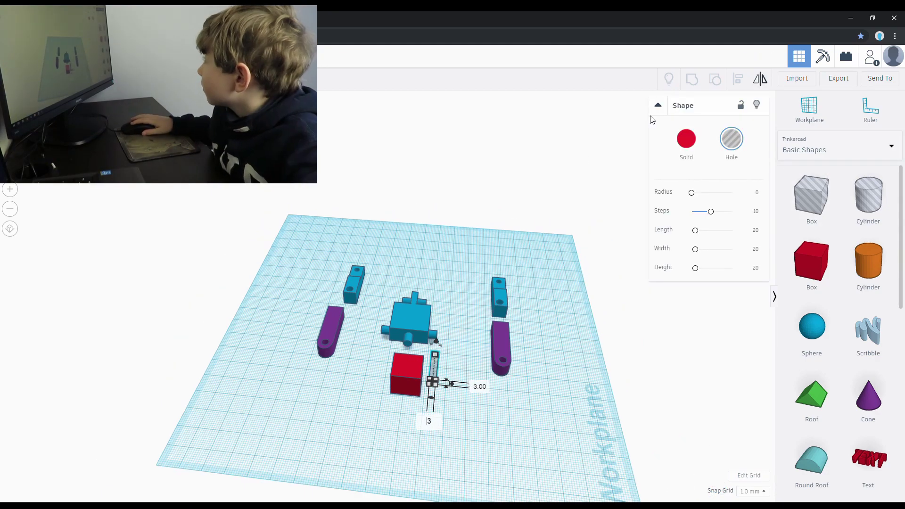
pyautogui.press('Return')
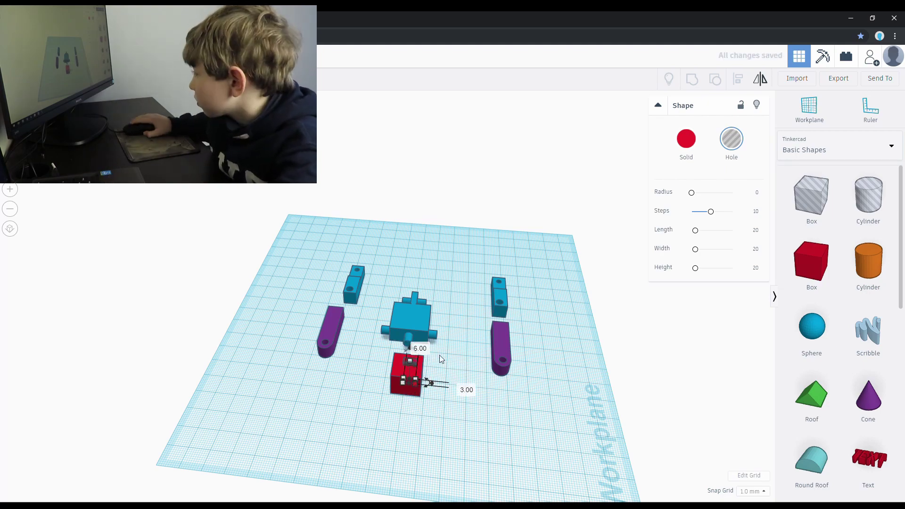
# Position the hole box, 6 mm by 3 mm, in the red box and overlap it with a second hole 4 mm deep.
pyautogui.scroll(4, 414, 382)
pyautogui.scroll(-2, 434, 363)
pyautogui.moveTo(447, 472); pyautogui.dragTo(447, 467)
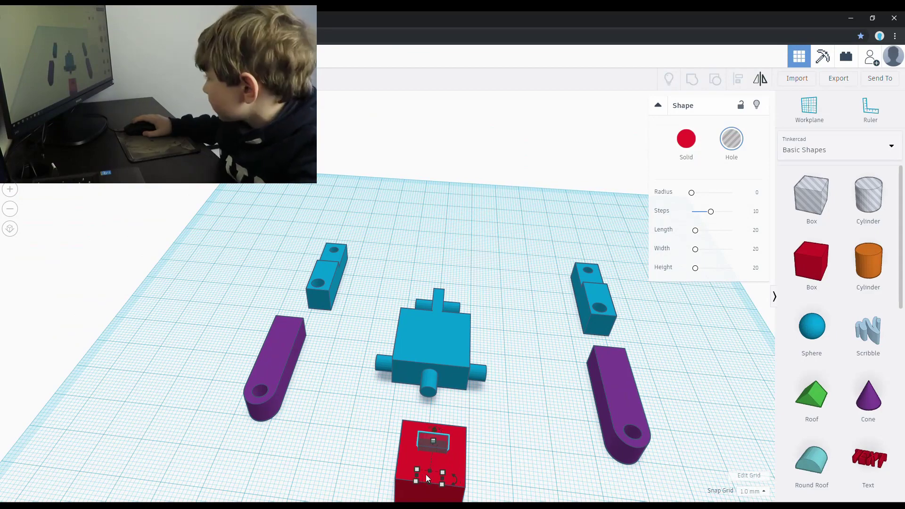
pyautogui.moveTo(442, 475); pyautogui.dragTo(442, 498)
pyautogui.scroll(-2, 449, 490)
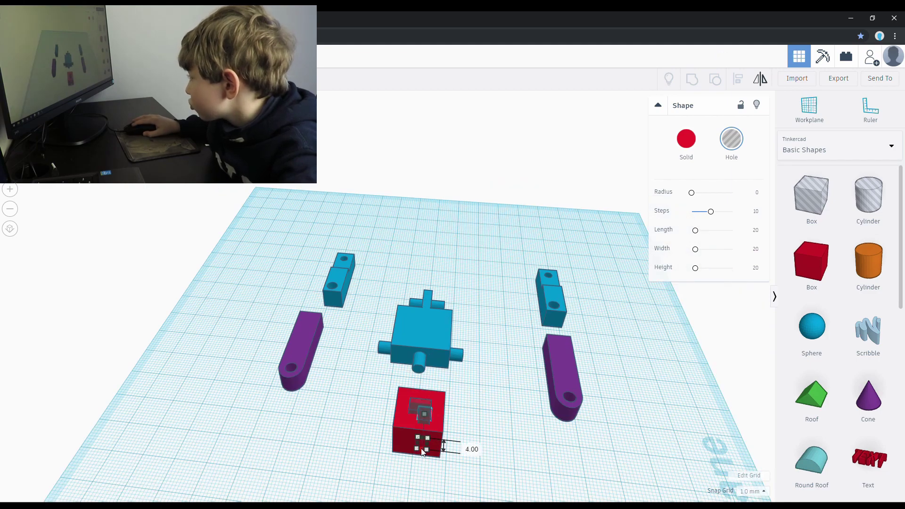
pyautogui.scroll(2, 430, 405)
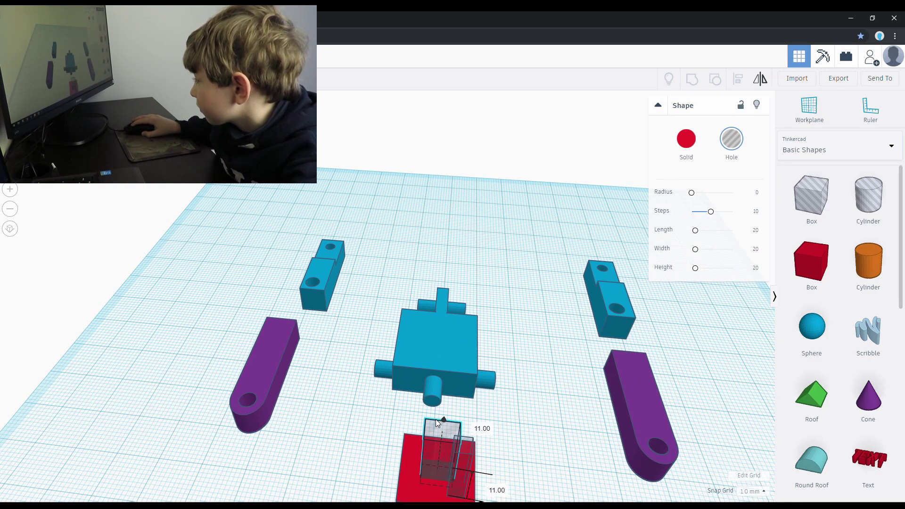
# Group the raised hole boxes with the red box to cut recesses into its top face.
pyautogui.moveTo(438, 417); pyautogui.dragTo(248, 423, button='right')
pyautogui.keyDown('shift'); pyautogui.click(241, 424); pyautogui.keyUp('shift')
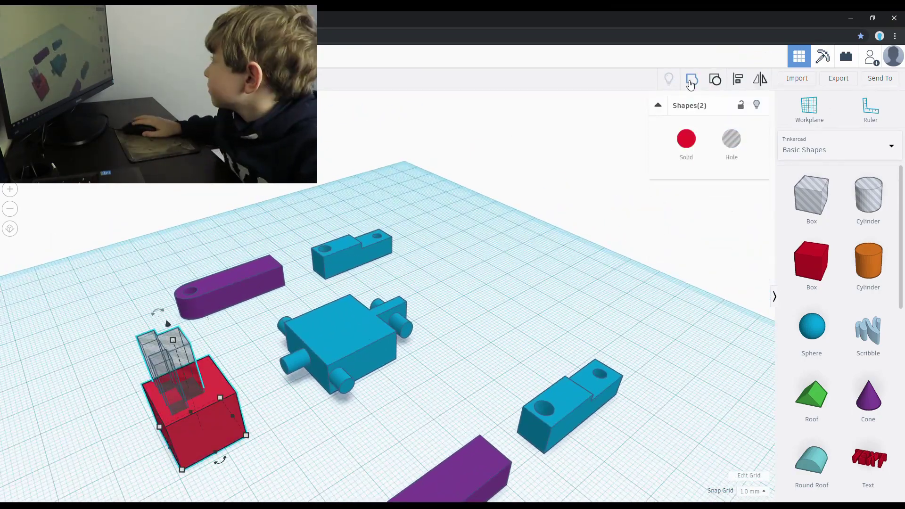
pyautogui.moveTo(249, 427); pyautogui.dragTo(331, 406, button='right')
pyautogui.moveTo(368, 453); pyautogui.dragTo(343, 438, button='right')
# Place another hole box near the red box and set its footprint to 5 mm by 5 mm.
pyautogui.click(255, 378)
pyautogui.click(254, 377)
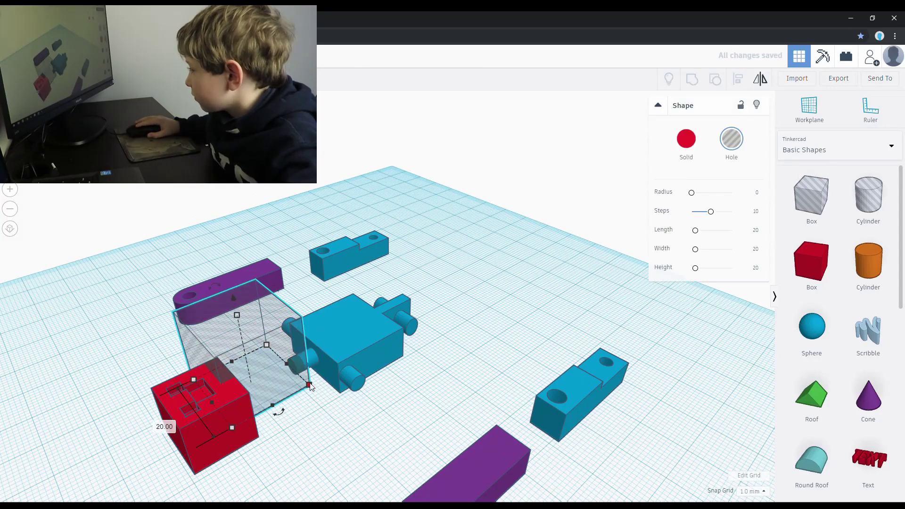
pyautogui.click(296, 430)
pyautogui.write('5')
pyautogui.press('Tab')
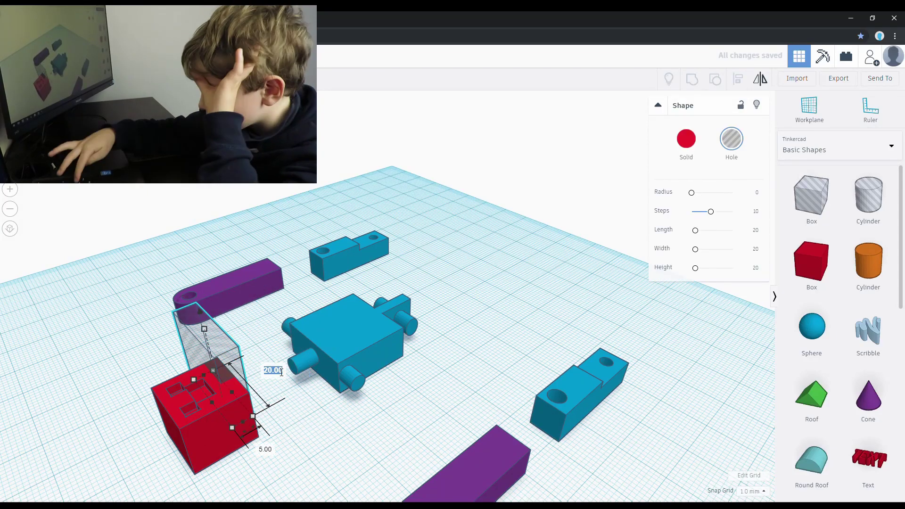
pyautogui.write('5')
pyautogui.press('Return')
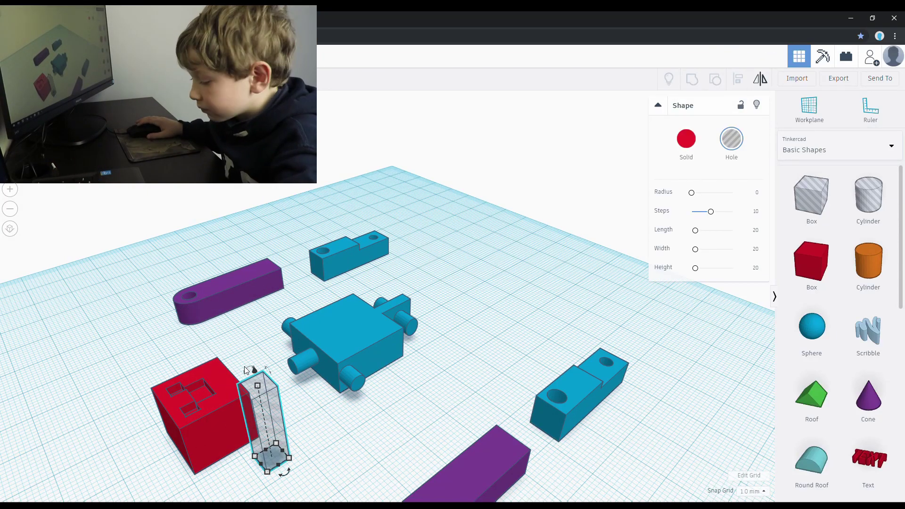
# Raise the new hole box over the red box's recess and try to group the two shapes.
pyautogui.moveTo(245, 370); pyautogui.dragTo(241, 462, button='right')
pyautogui.keyDown('shift'); pyautogui.click(241, 462); pyautogui.keyUp('shift')
pyautogui.click(221, 438)
pyautogui.moveTo(209, 424); pyautogui.dragTo(189, 388)
pyautogui.moveTo(188, 388); pyautogui.dragTo(288, 372, button='right')
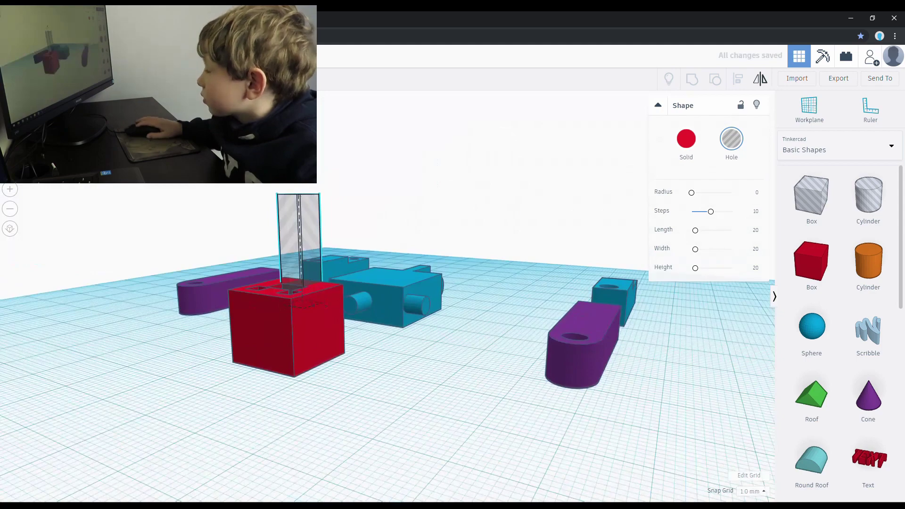
pyautogui.hotkey('ctrl', 'g')
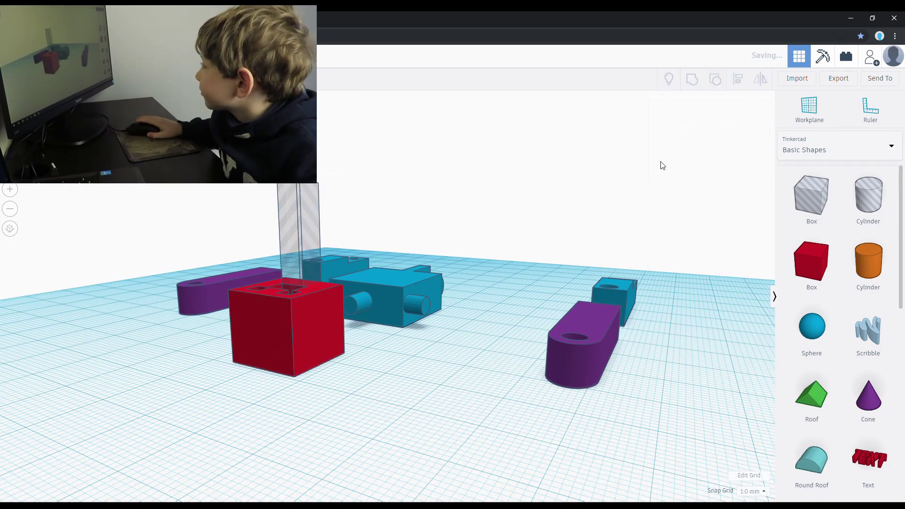
# Set the hole box, 6 mm wide, at the red box's rear edge and group them to cut a notch in its top.
pyautogui.moveTo(400, 358); pyautogui.dragTo(400, 412, button='right')
pyautogui.hotkey('ctrl', 'z')
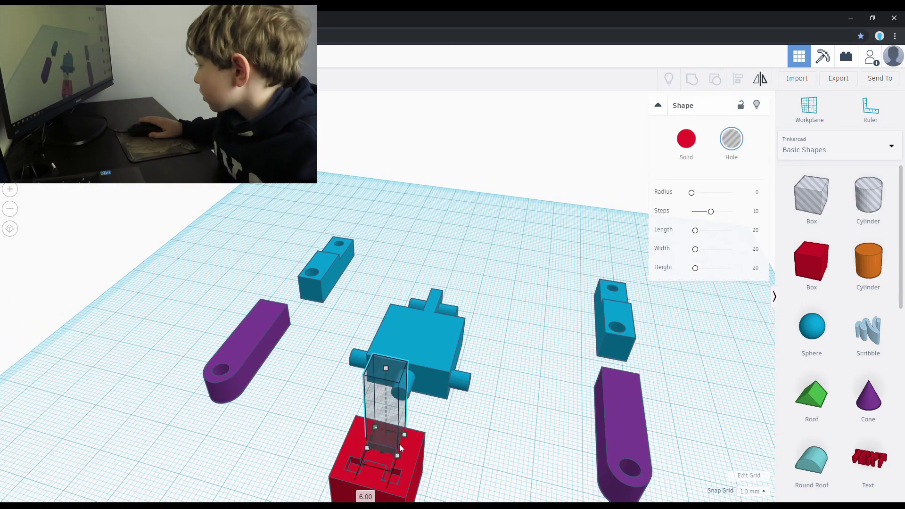
pyautogui.hotkey('ctrl', 'z')
pyautogui.hotkey('ctrl', 'z')
pyautogui.hotkey('ctrl', 'z')
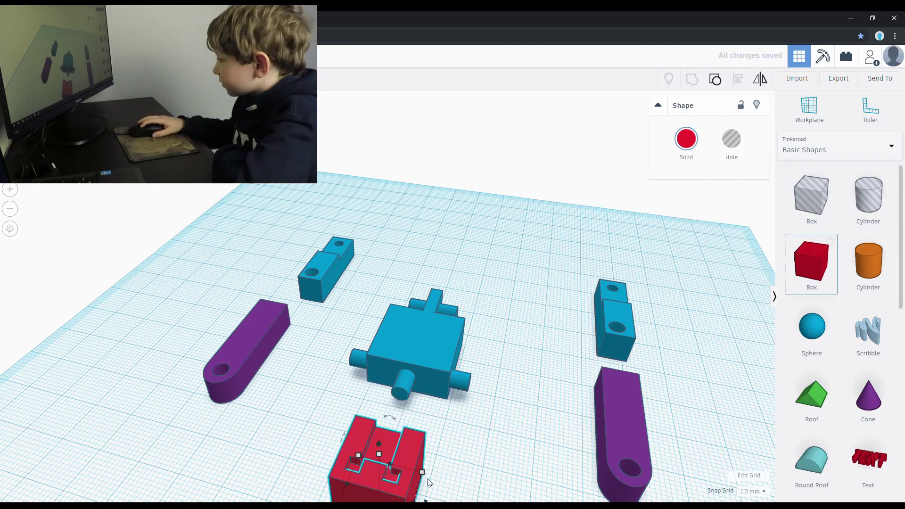
# Undo the small solid bar's placement and the notch grouping on the recessed red block.
pyautogui.moveTo(382, 452); pyautogui.dragTo(326, 499, button='right')
pyautogui.moveTo(356, 412); pyautogui.dragTo(323, 448, button='right')
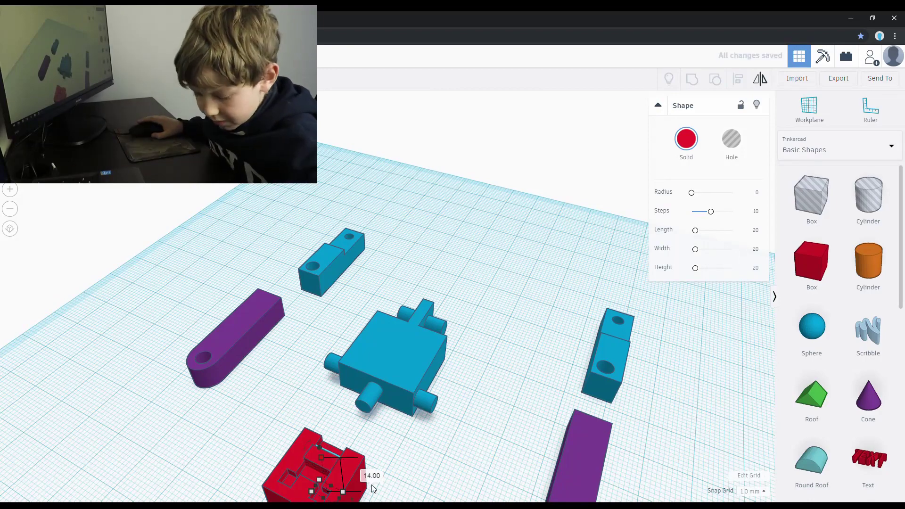
pyautogui.hotkey('ctrl', 'z')
pyautogui.hotkey('ctrl', 'z')
pyautogui.click(338, 456)
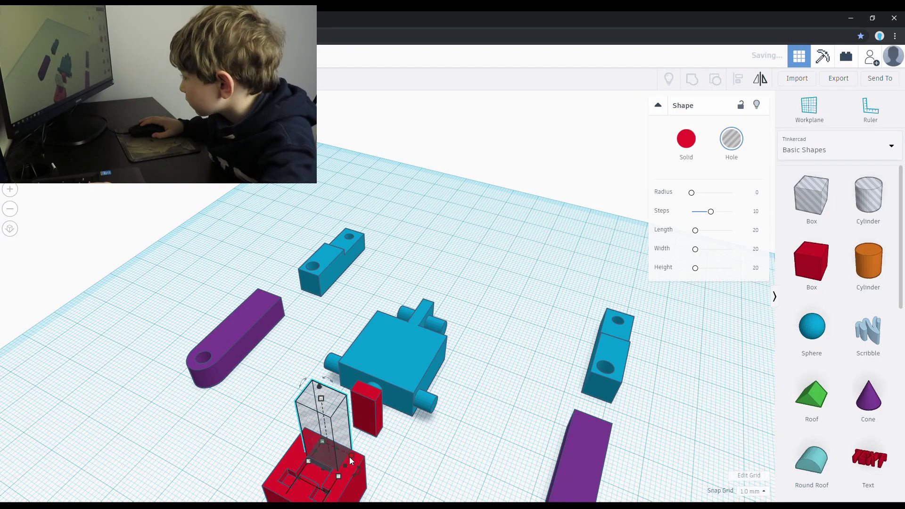
# Place the small solid bar inside the notch in the red block's top face and group the shapes.
pyautogui.click(343, 465)
pyautogui.moveTo(343, 465); pyautogui.dragTo(184, 361, button='right')
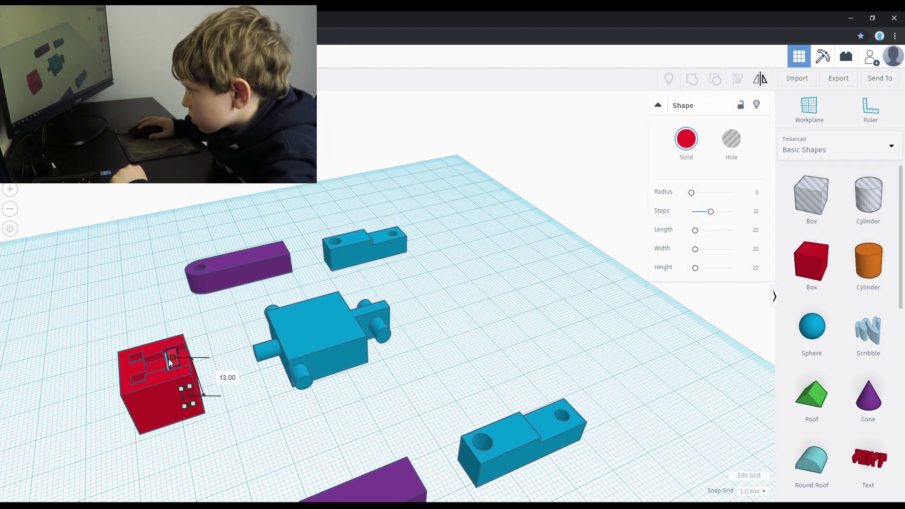
pyautogui.moveTo(169, 357); pyautogui.dragTo(304, 395, button='right')
pyautogui.click(352, 461)
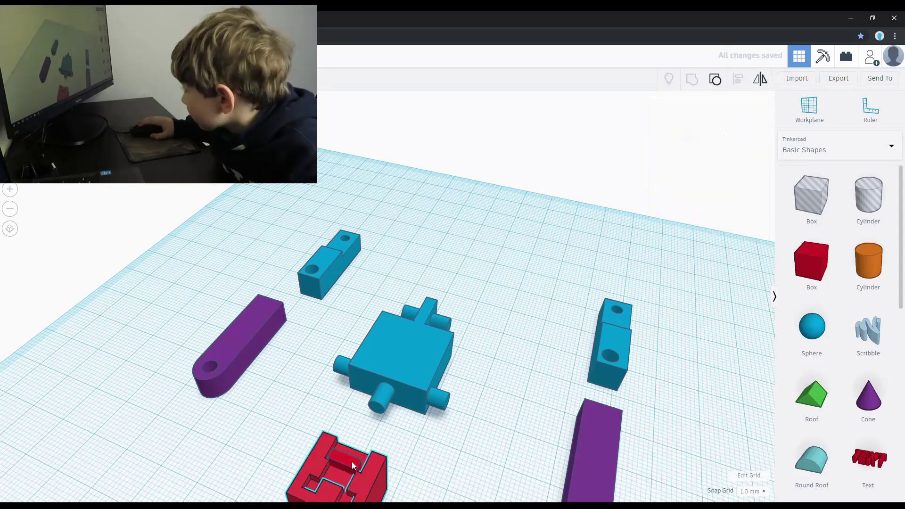
# Turn the red block 90° onto its side and add a hole cylinder beside it with a 4.2 mm by 4.2 mm base.
pyautogui.moveTo(351, 462); pyautogui.dragTo(151, 278, button='right')
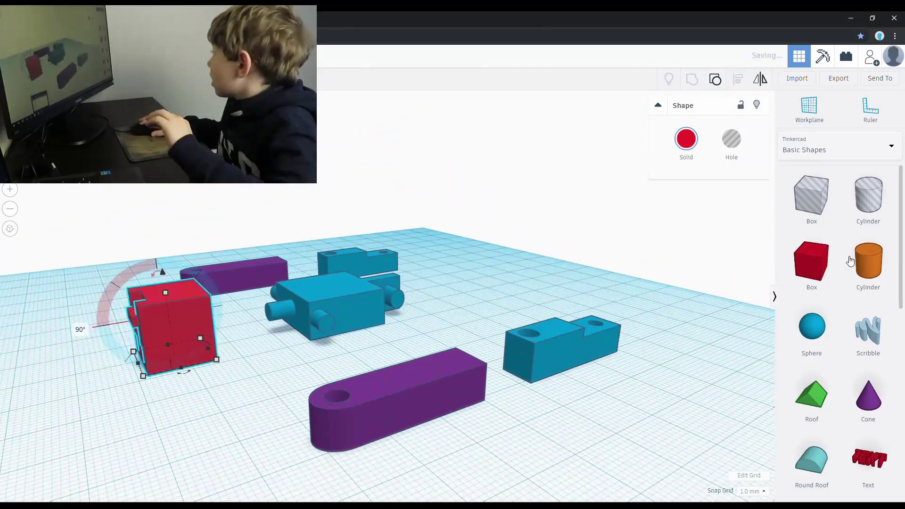
pyautogui.click(868, 194)
pyautogui.click(243, 424)
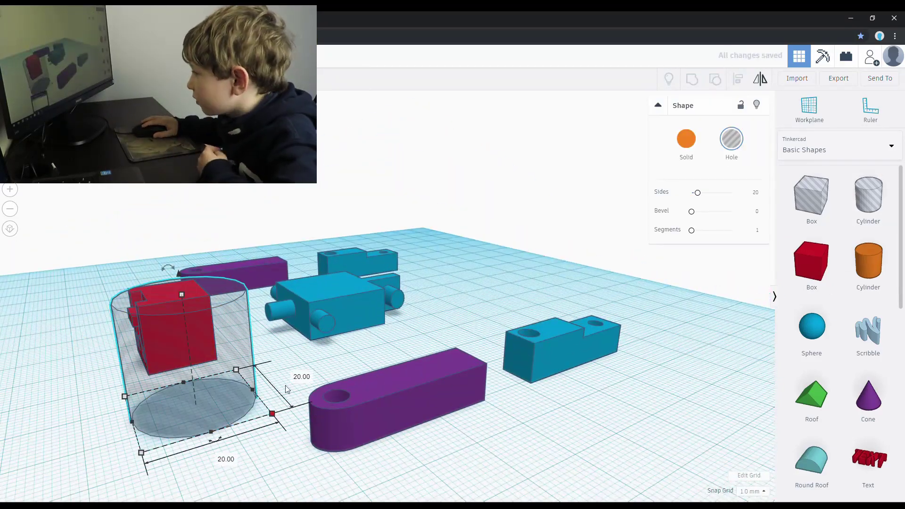
pyautogui.click(225, 460)
pyautogui.write('4.2')
pyautogui.press('Return')
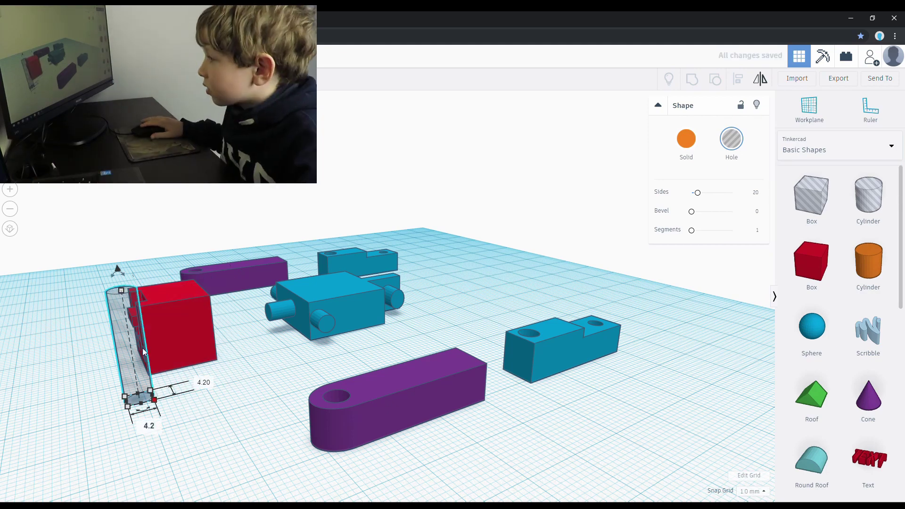
# Shorten the hole cylinder, centre it on the red block, and group both to cut a round peg hole.
pyautogui.hotkey('shift', 'Up')
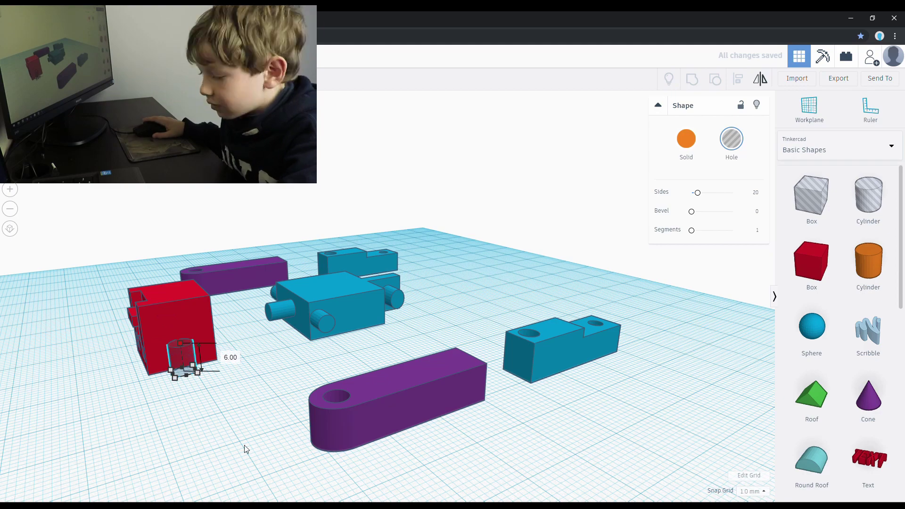
pyautogui.moveTo(169, 313); pyautogui.dragTo(163, 282)
pyautogui.moveTo(203, 401); pyautogui.dragTo(213, 459, button='right')
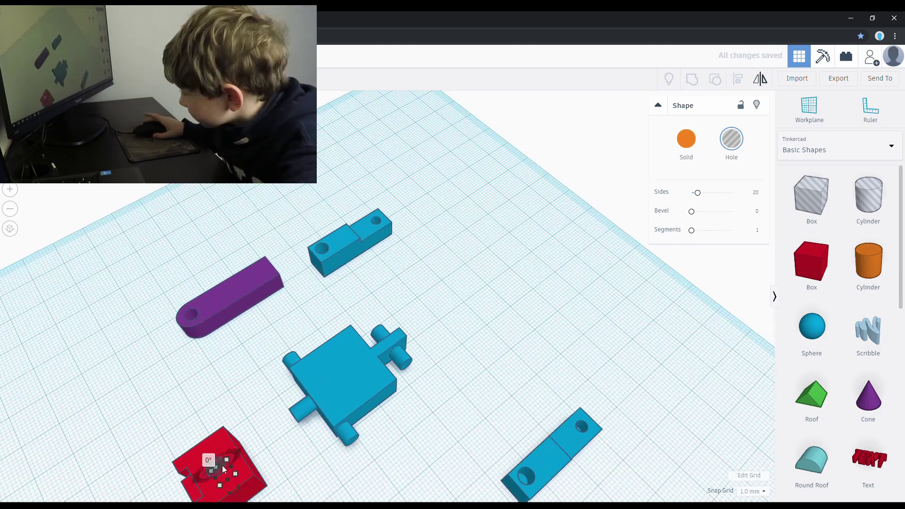
pyautogui.moveTo(179, 499); pyautogui.dragTo(275, 398)
# Colour the recessed block light tan.
pyautogui.click(685, 139)
pyautogui.click(828, 208)
pyautogui.click(242, 357)
pyautogui.moveTo(242, 357); pyautogui.dragTo(405, 363, button='right')
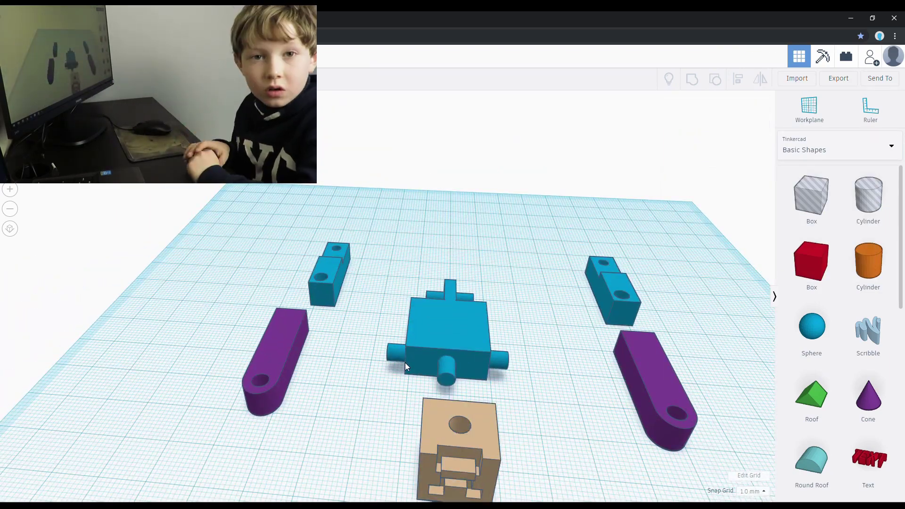
# Place a solid box outside the left purple bar, size its base to 2 mm by 2 mm, and enlarge it to 3 mm.
pyautogui.click(811, 262)
pyautogui.click(173, 349)
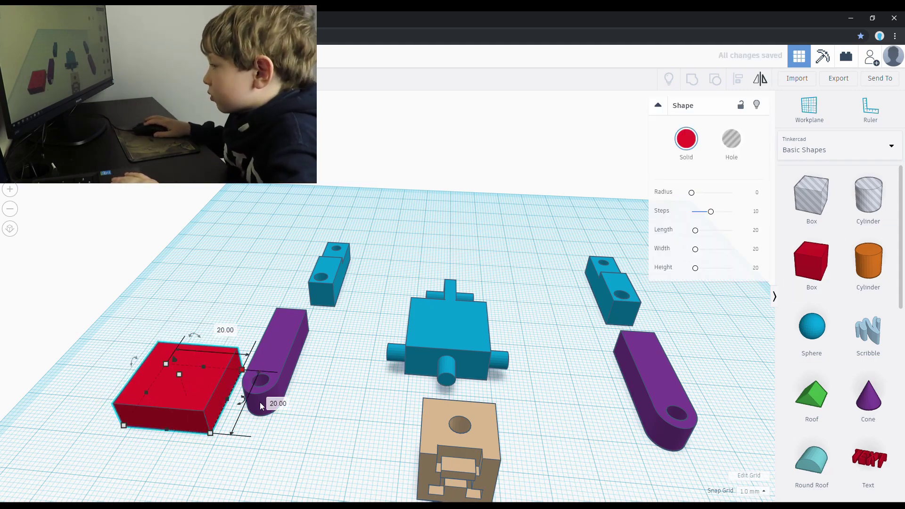
pyautogui.click(277, 404)
pyautogui.write('2')
pyautogui.press('Tab')
pyautogui.write('2')
pyautogui.press('Return')
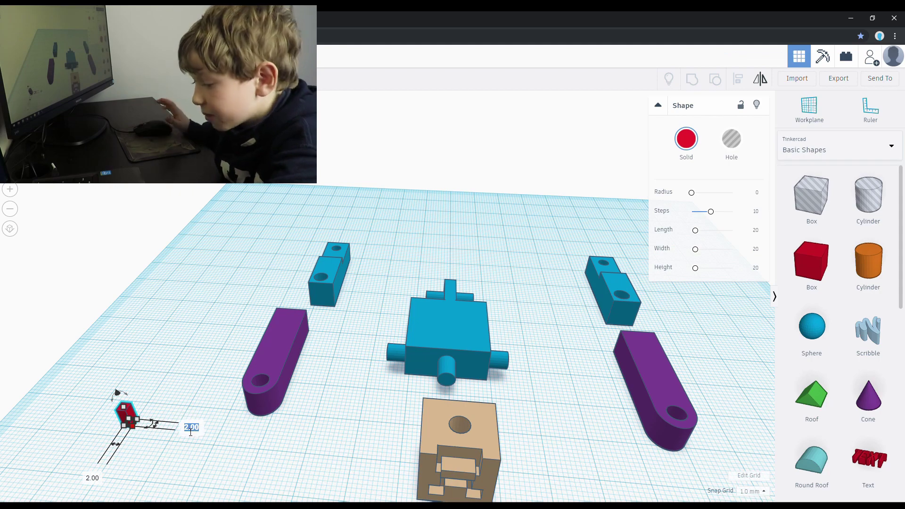
pyautogui.write('3')
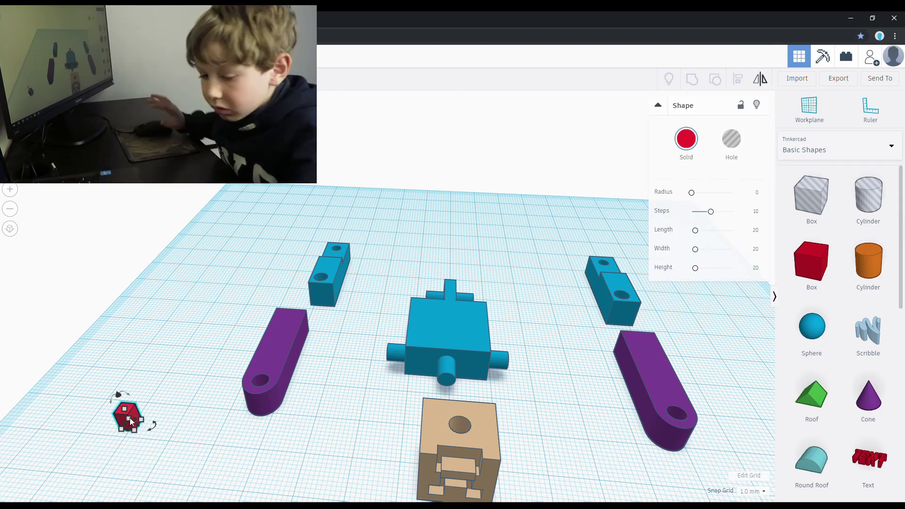
# Duplicate the small box repeatedly along a diagonal and group the copies into a stepped handle.
pyautogui.hotkey('ctrl', 'd')
pyautogui.hotkey('ctrl', 'd')
pyautogui.hotkey('ctrl', 'd')
pyautogui.hotkey('ctrl', 'd')
pyautogui.hotkey('ctrl', 'd')
pyautogui.hotkey('ctrl', 'd')
pyautogui.hotkey('ctrl', 'd')
pyautogui.keyDown('shift'); pyautogui.click(113, 396); pyautogui.keyUp('shift')
pyautogui.keyDown('shift'); pyautogui.click(110, 391); pyautogui.keyUp('shift')
pyautogui.keyDown('shift'); pyautogui.click(105, 385); pyautogui.keyUp('shift')
pyautogui.keyDown('shift'); pyautogui.click(100, 377); pyautogui.keyUp('shift')
pyautogui.hotkey('ctrl', 'g')
# Add another solid box, shape it into a short bar, and set it at an angle against the stepped handle's end.
pyautogui.moveTo(198, 405); pyautogui.dragTo(243, 457, button='right')
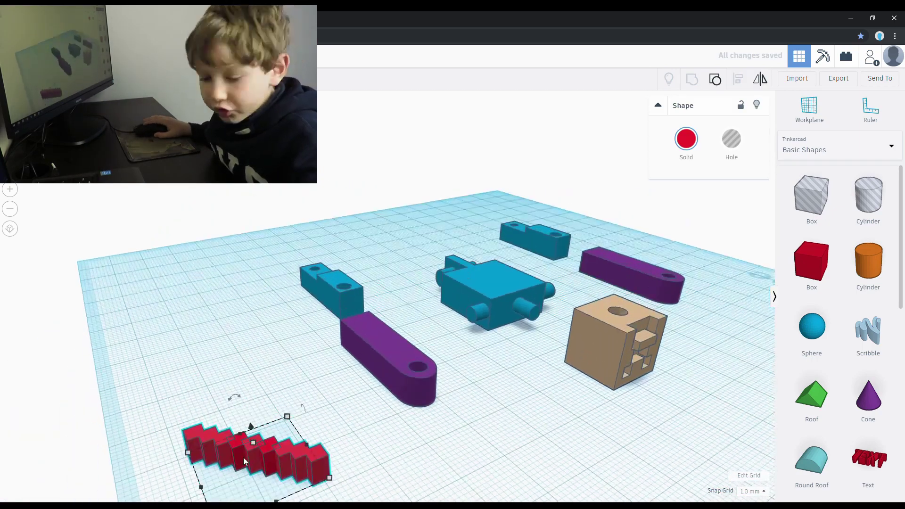
pyautogui.moveTo(811, 262); pyautogui.dragTo(194, 394)
pyautogui.moveTo(244, 384); pyautogui.dragTo(366, 400, button='right')
pyautogui.moveTo(366, 399); pyautogui.dragTo(468, 400)
pyautogui.moveTo(469, 400); pyautogui.dragTo(249, 423, button='right')
pyautogui.moveTo(295, 436); pyautogui.dragTo(251, 448)
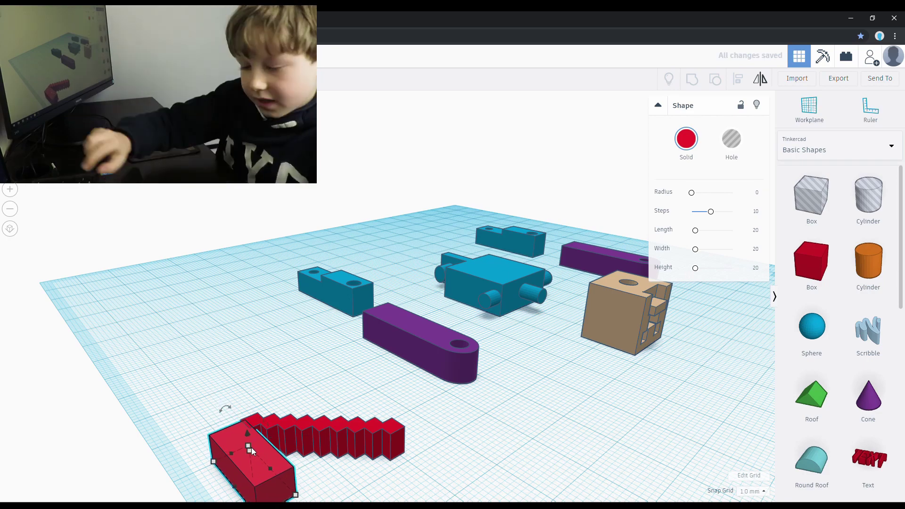
pyautogui.hotkey('ctrl', 'd')
pyautogui.moveTo(225, 408); pyautogui.dragTo(202, 438)
pyautogui.moveTo(207, 398); pyautogui.dragTo(264, 474, button='right')
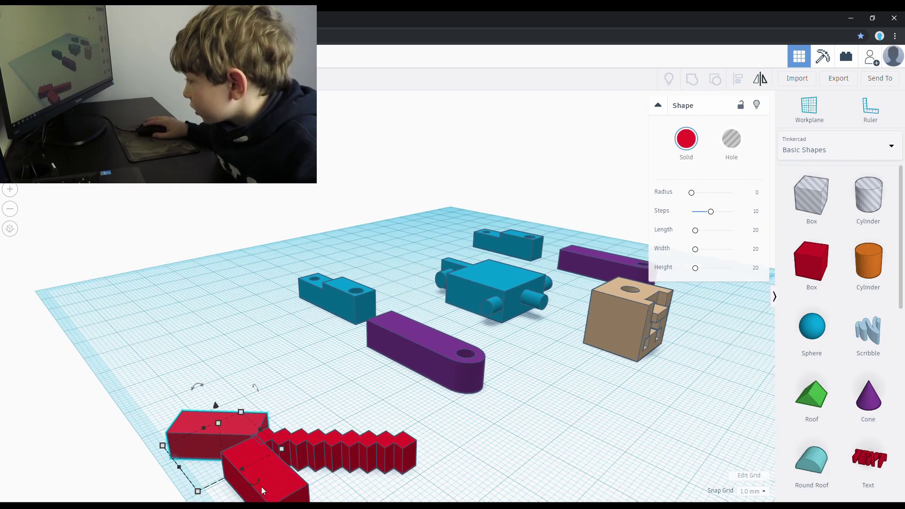
pyautogui.hotkey('shift', 'Right')
pyautogui.hotkey('shift', 'Right')
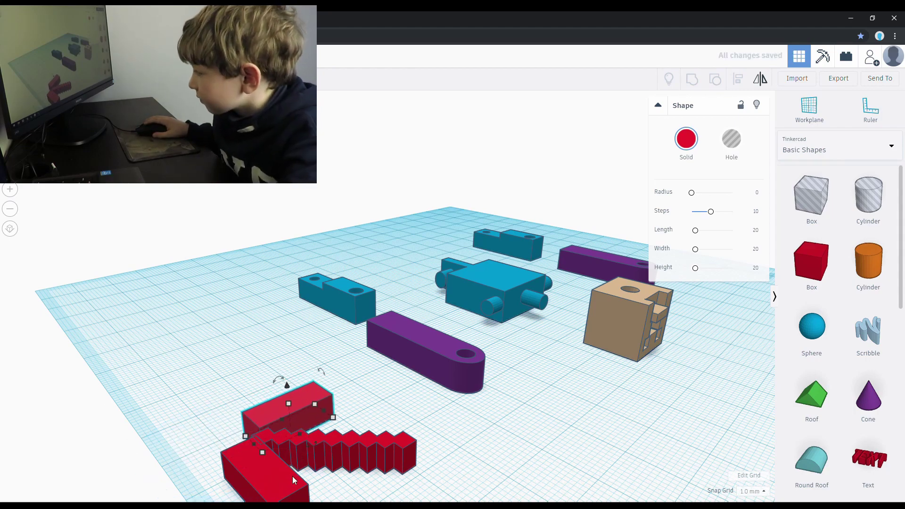
pyautogui.moveTo(292, 476); pyautogui.dragTo(512, 454, button='right')
pyautogui.press('Delete')
# Duplicate the bar to the handle's other side at a right angle and fill the corner between the bars with a small box.
pyautogui.click(490, 456)
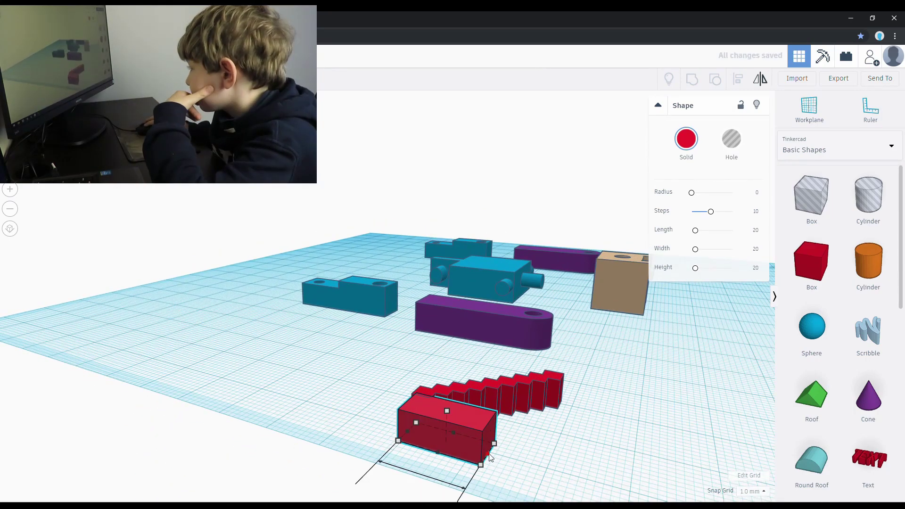
pyautogui.hotkey('ctrl', 'd')
pyautogui.hotkey('shift', 'Up')
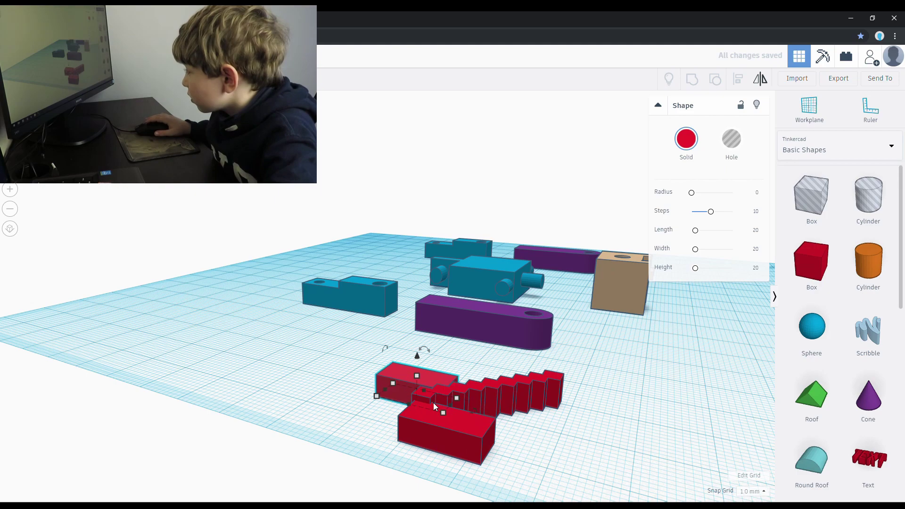
pyautogui.hotkey('shift', 'Up')
pyautogui.hotkey('shift', 'Up')
pyautogui.moveTo(437, 413); pyautogui.dragTo(141, 405, button='right')
pyautogui.moveTo(95, 382); pyautogui.dragTo(156, 428)
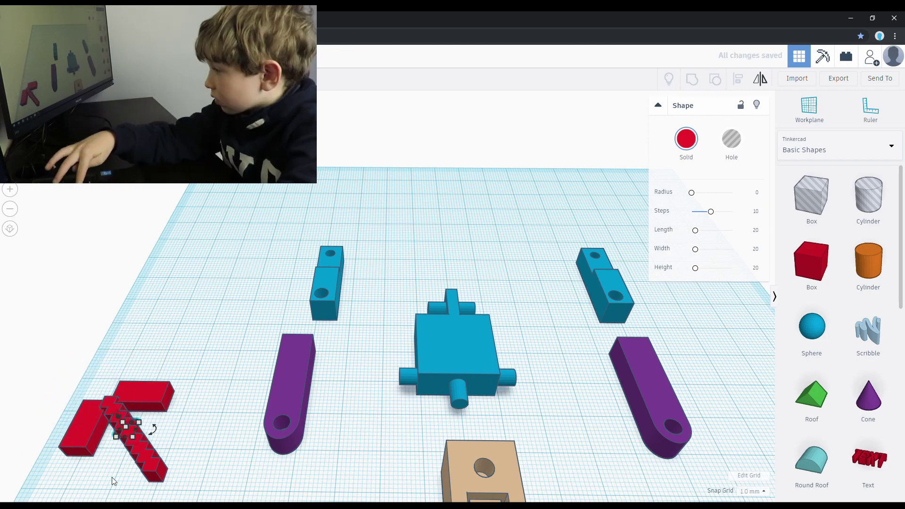
pyautogui.moveTo(105, 388); pyautogui.dragTo(128, 403, button='right')
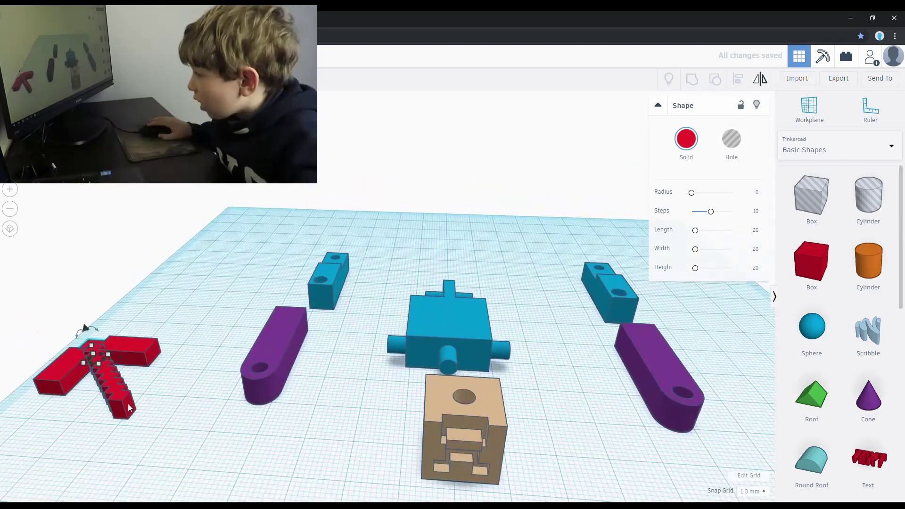
# Group the handle, bars and corner box into one pickaxe and colour it blue.
pyautogui.moveTo(129, 404); pyautogui.dragTo(57, 349)
pyautogui.click(692, 80)
pyautogui.click(691, 146)
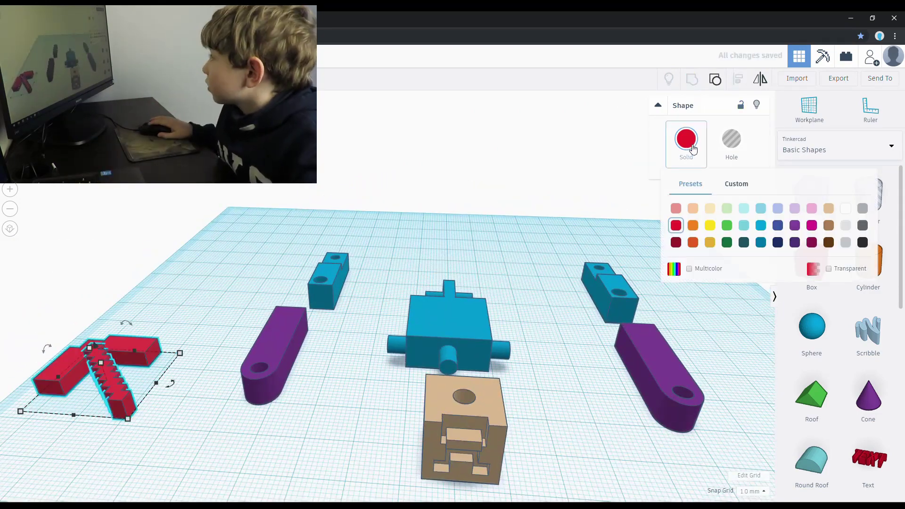
pyautogui.click(760, 226)
# Place a solid cylinder over the pickaxe and reduce its base, entering 3 mm.
pyautogui.moveTo(868, 262); pyautogui.dragTo(91, 374)
pyautogui.press('Delete')
pyautogui.hotkey('ctrl', 'z')
pyautogui.click(171, 416)
pyautogui.click(158, 377)
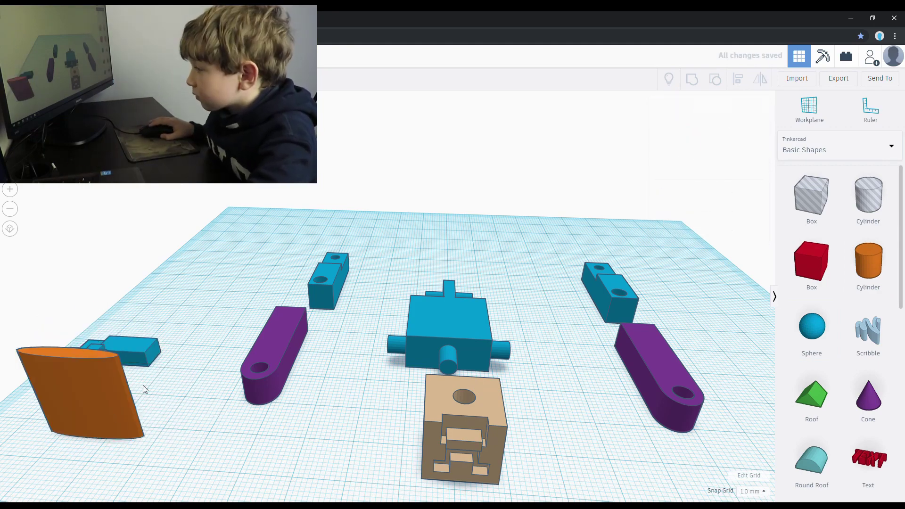
pyautogui.press('Delete')
pyautogui.hotkey('ctrl', 'z')
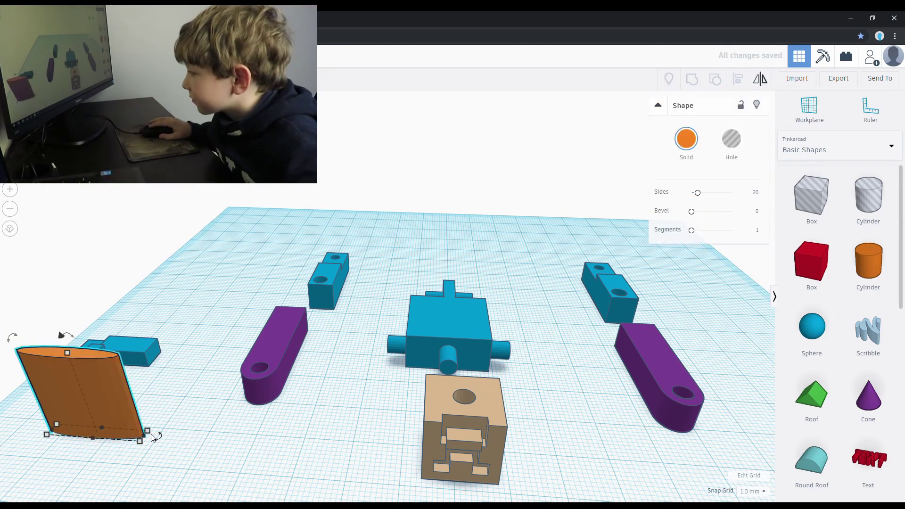
pyautogui.write('3')
pyautogui.press('Return')
# Shorten the cylinder, position it as a peg on the pickaxe's stepped handle, and group it with the pickaxe.
pyautogui.moveTo(31, 350); pyautogui.dragTo(112, 420)
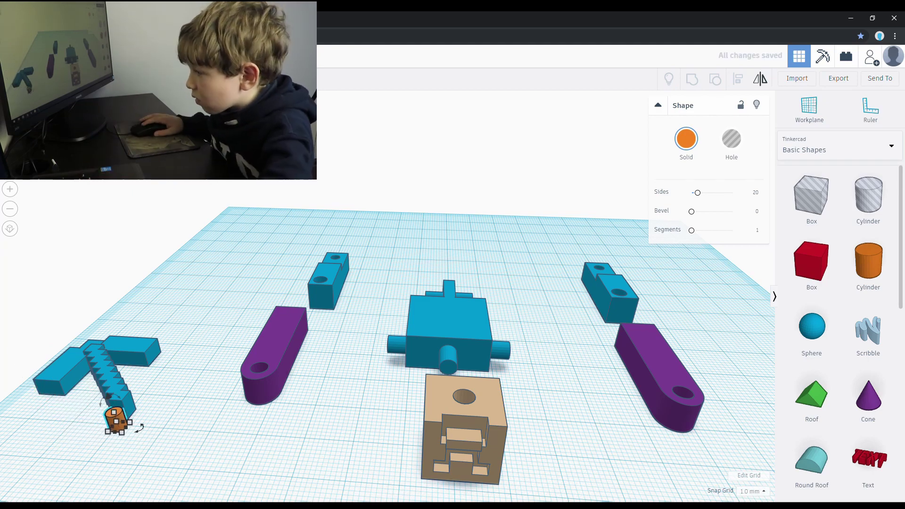
pyautogui.moveTo(110, 375); pyautogui.dragTo(105, 355)
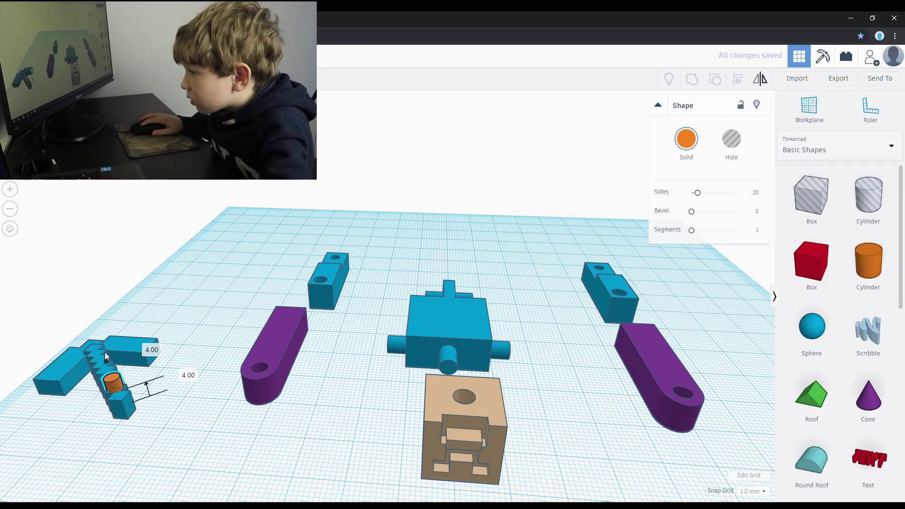
pyautogui.keyDown('shift'); pyautogui.click(128, 413); pyautogui.keyUp('shift')
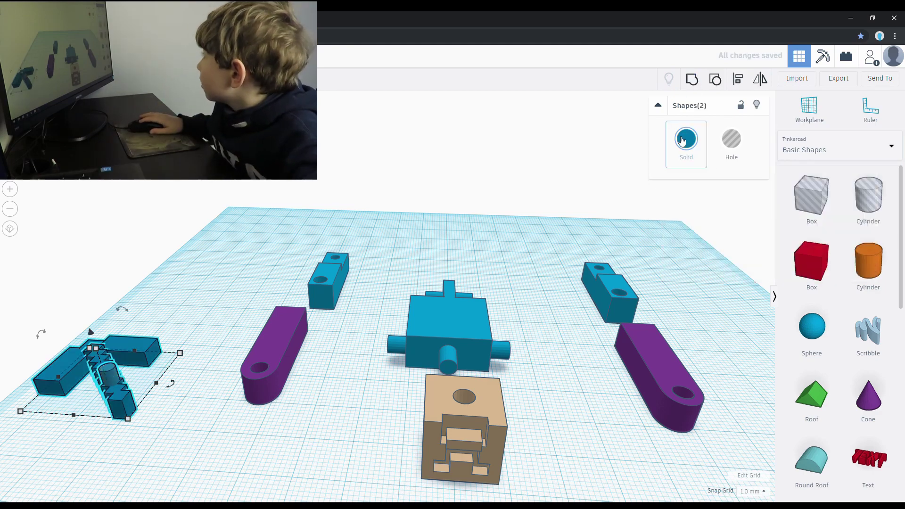
pyautogui.click(692, 82)
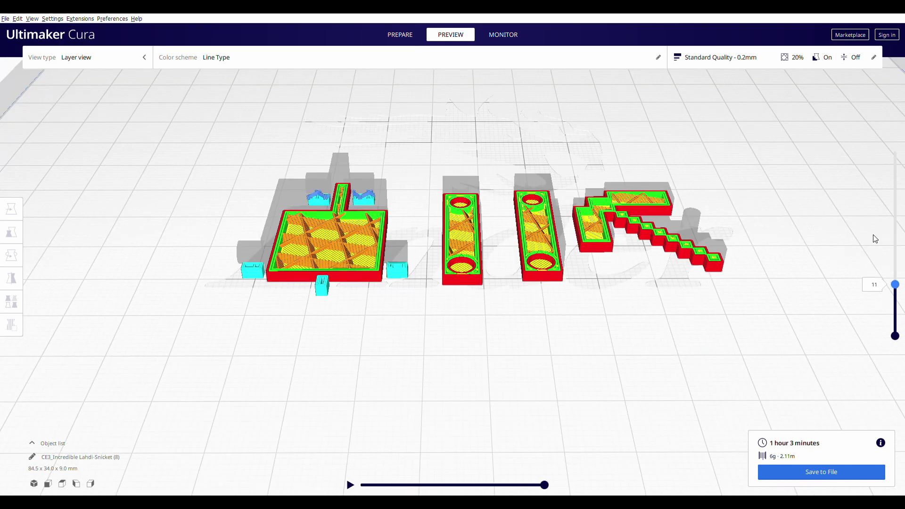
# Switch to Ultimaker Cura and step upward through the layer preview of the sliced body, bars and pickaxe.
pyautogui.press('Up')
pyautogui.press('Up')
pyautogui.press('Up')
pyautogui.press('Up')
pyautogui.press('Up')
pyautogui.press('Up')
pyautogui.press('Up')
pyautogui.press('Up')
pyautogui.press('Up')
pyautogui.press('Up')
pyautogui.press('Up')
pyautogui.press('Up')
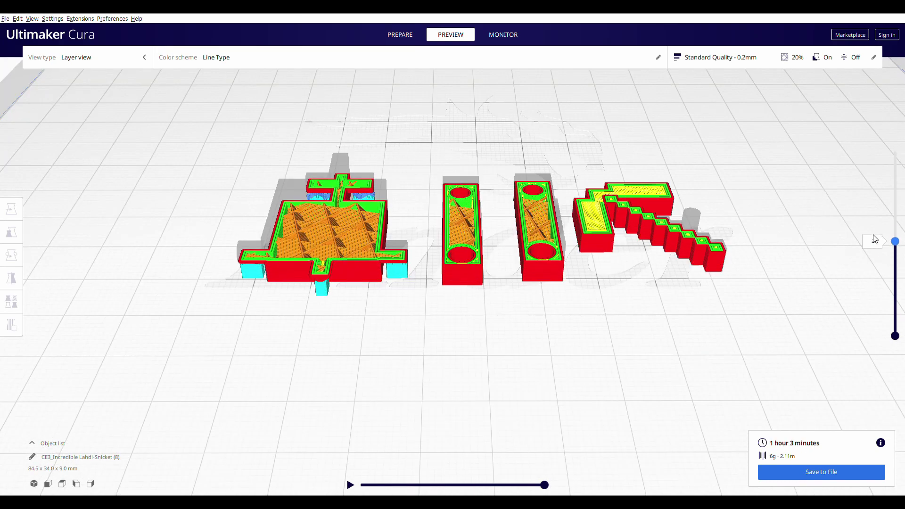